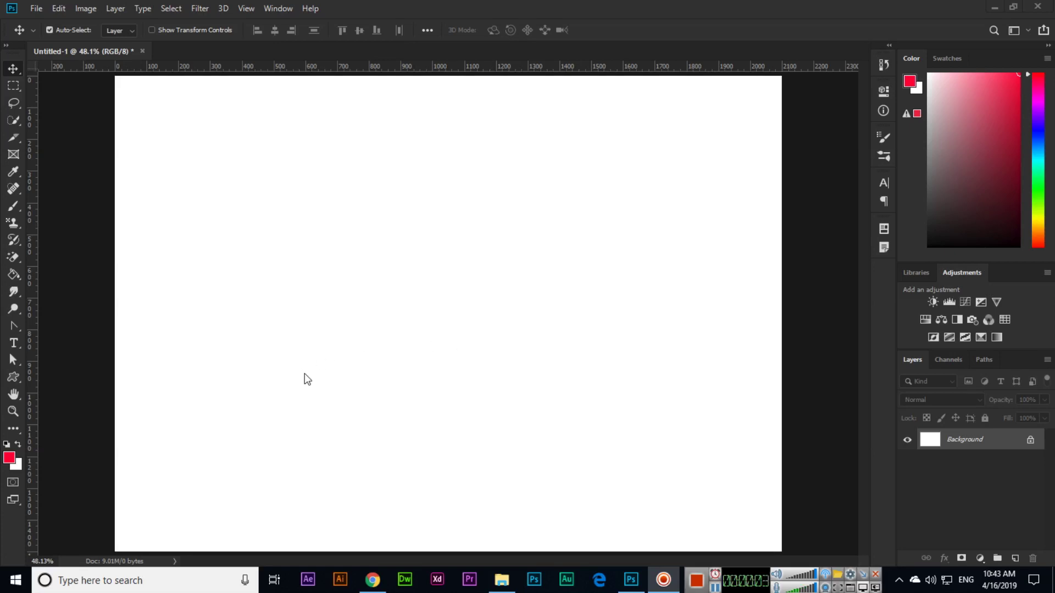
- Select the Horizontal Type tool and leave anti-aliasing set to None
{"action": "left_click", "coordinate": [17, 344]}
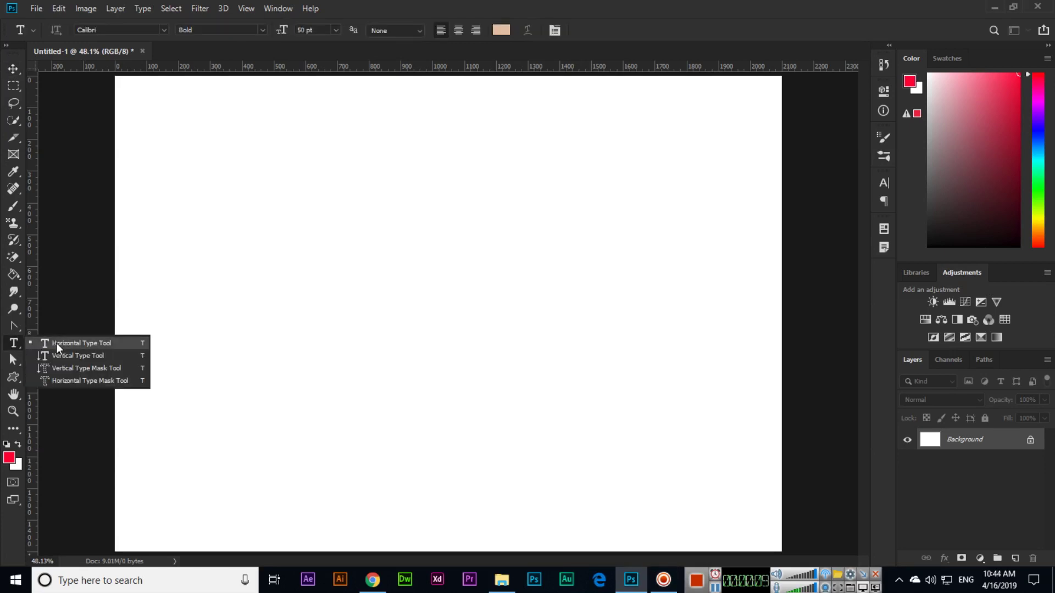
{"action": "left_click", "coordinate": [56, 342]}
{"action": "left_click", "coordinate": [13, 70]}
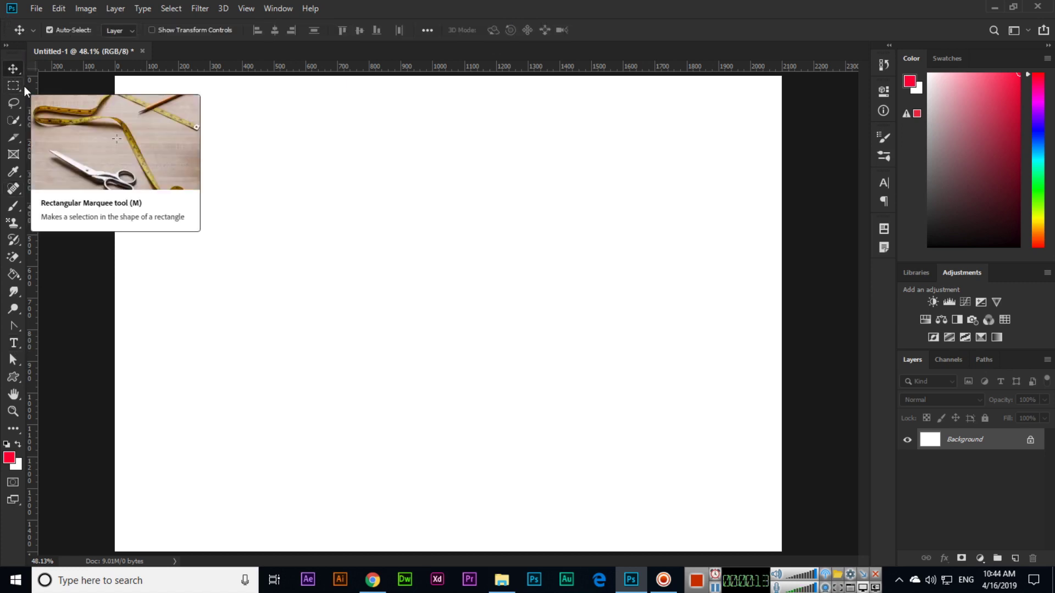
{"action": "key", "text": "t"}
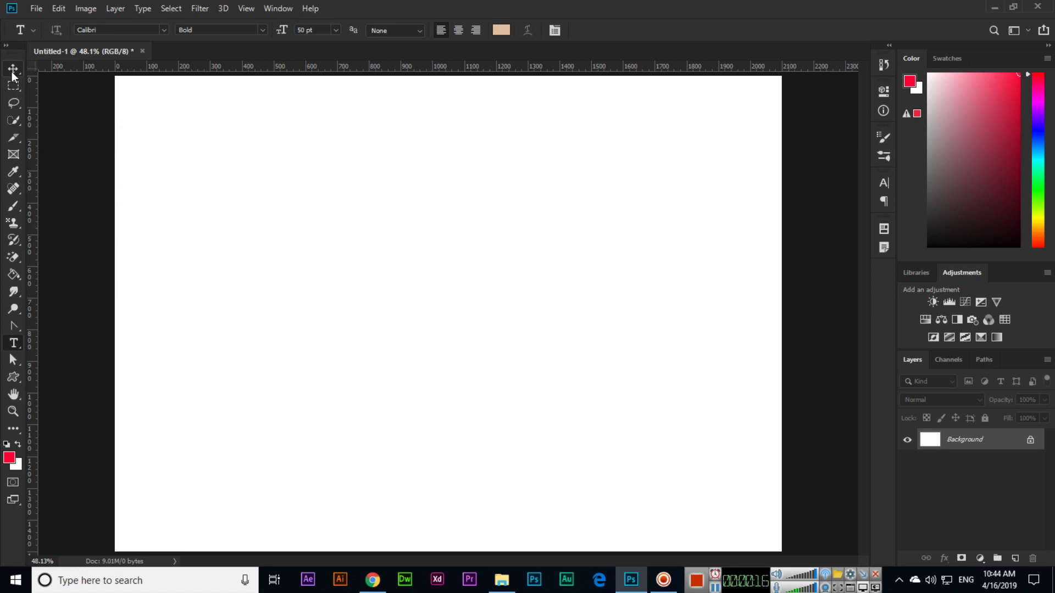
{"action": "right_click", "coordinate": [14, 344]}
{"action": "left_click", "coordinate": [37, 346]}
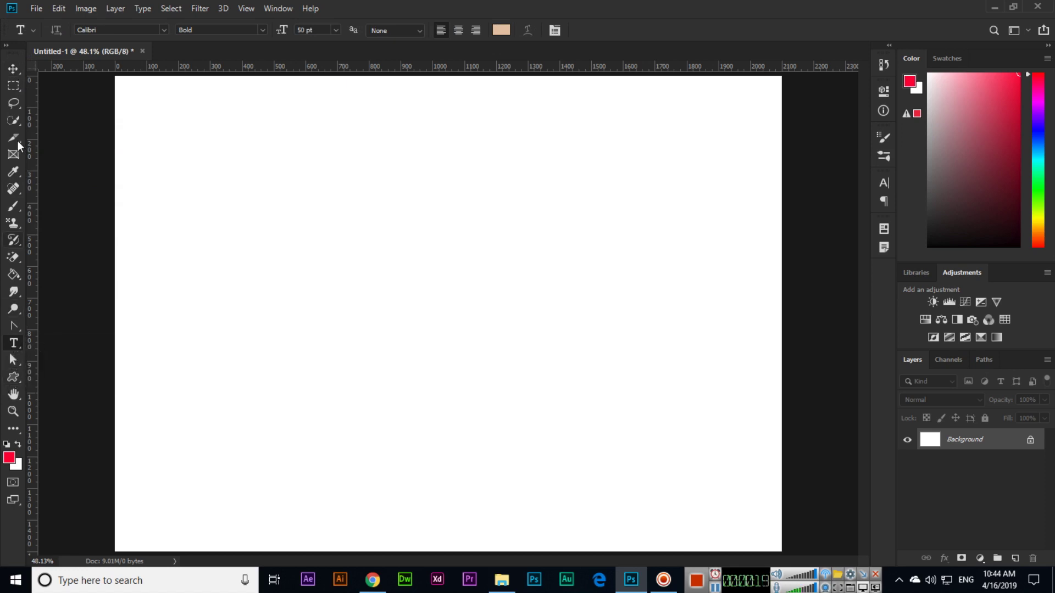
{"action": "left_click", "coordinate": [12, 71]}
{"action": "key", "text": "t"}
{"action": "left_click", "coordinate": [421, 31]}
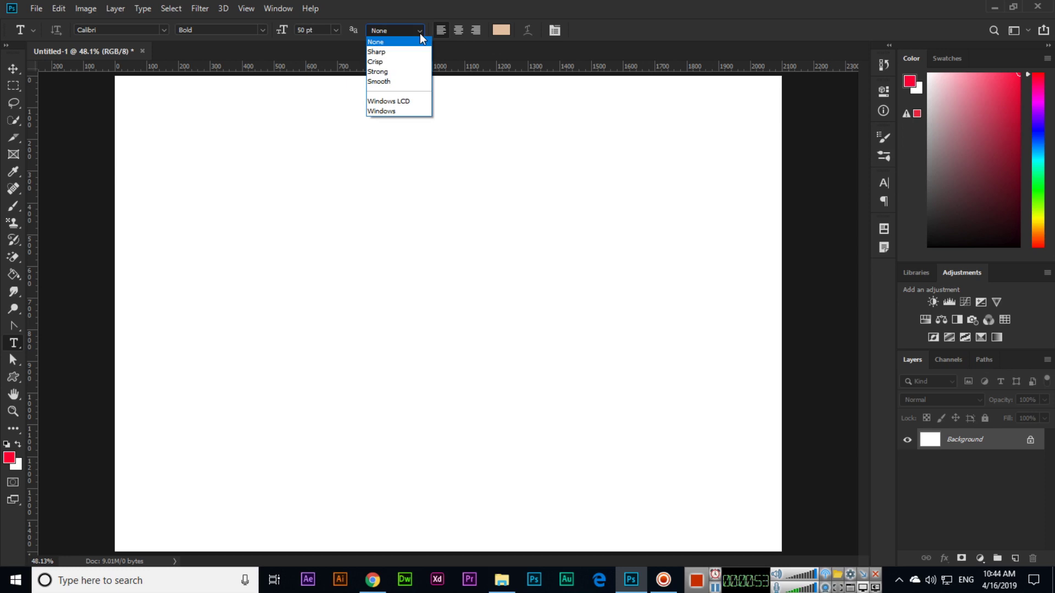
{"action": "left_click", "coordinate": [419, 34]}
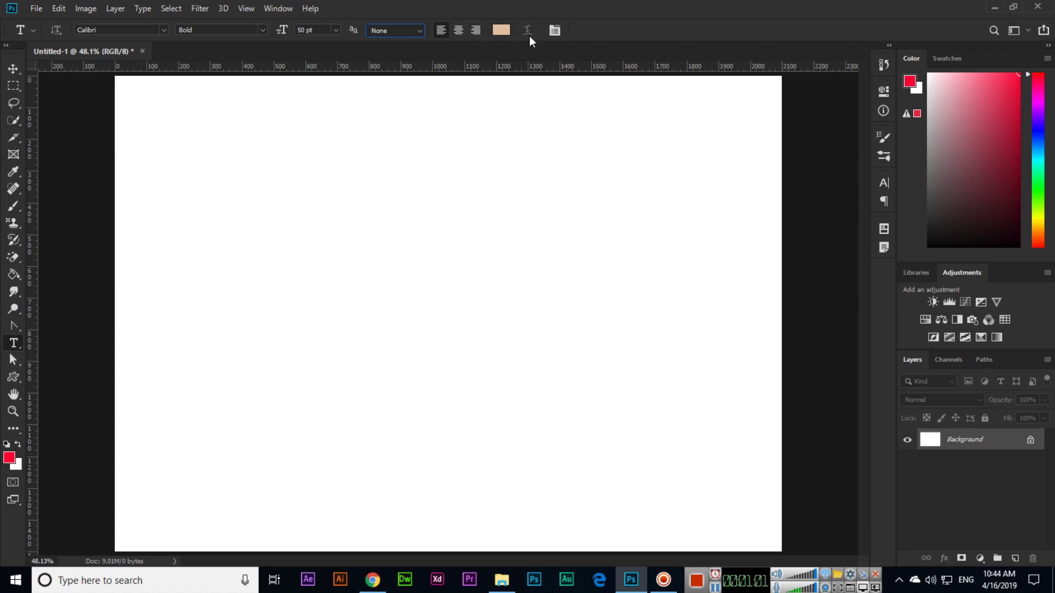
- Start a text layer on the canvas, then delete the unwanted placeholder layer
{"action": "left_click", "coordinate": [13, 69]}
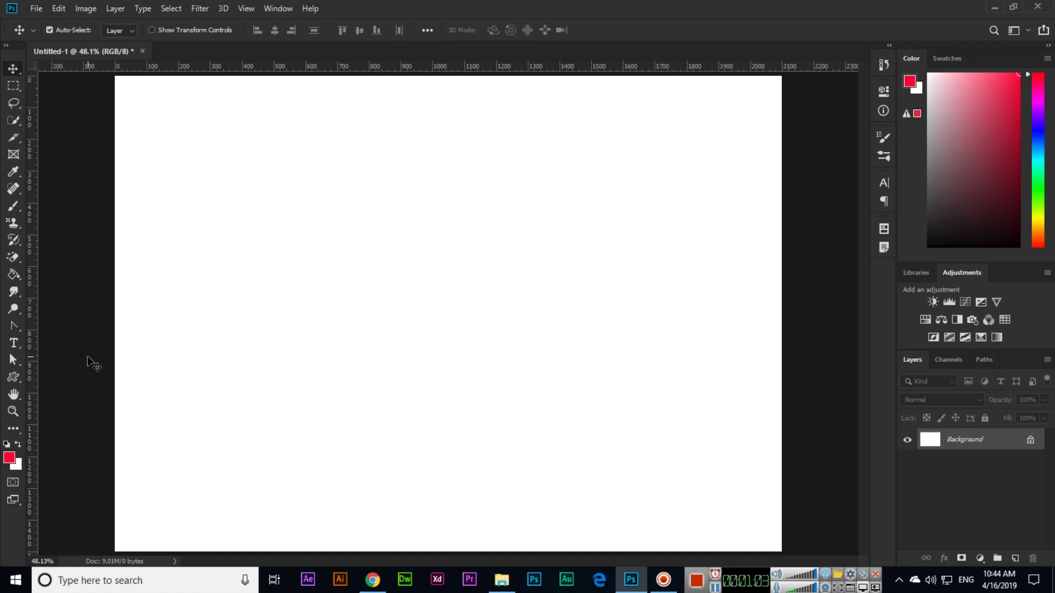
{"action": "left_click", "coordinate": [16, 346]}
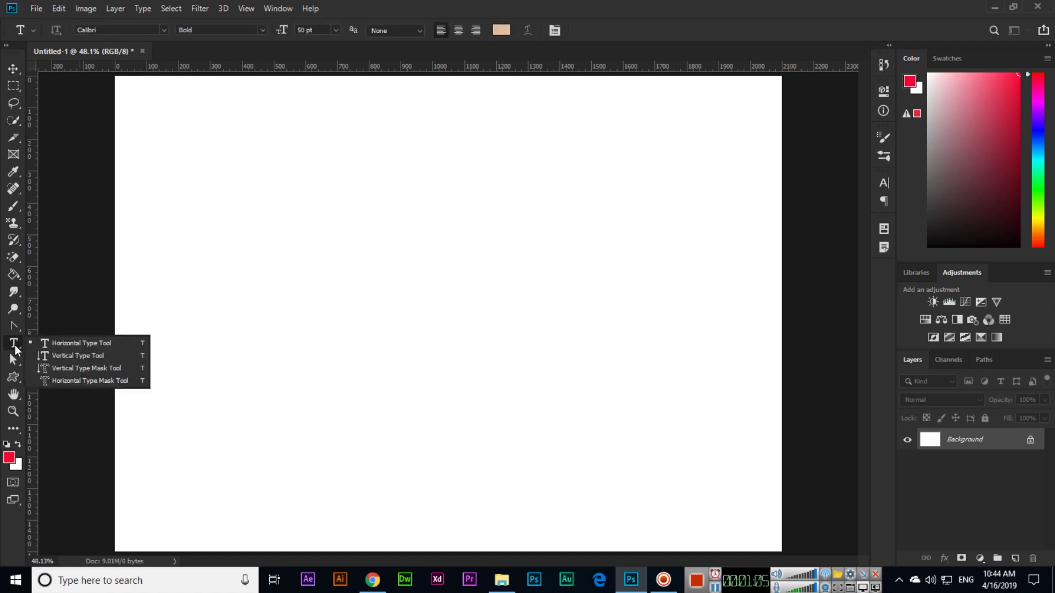
{"action": "left_click", "coordinate": [71, 344]}
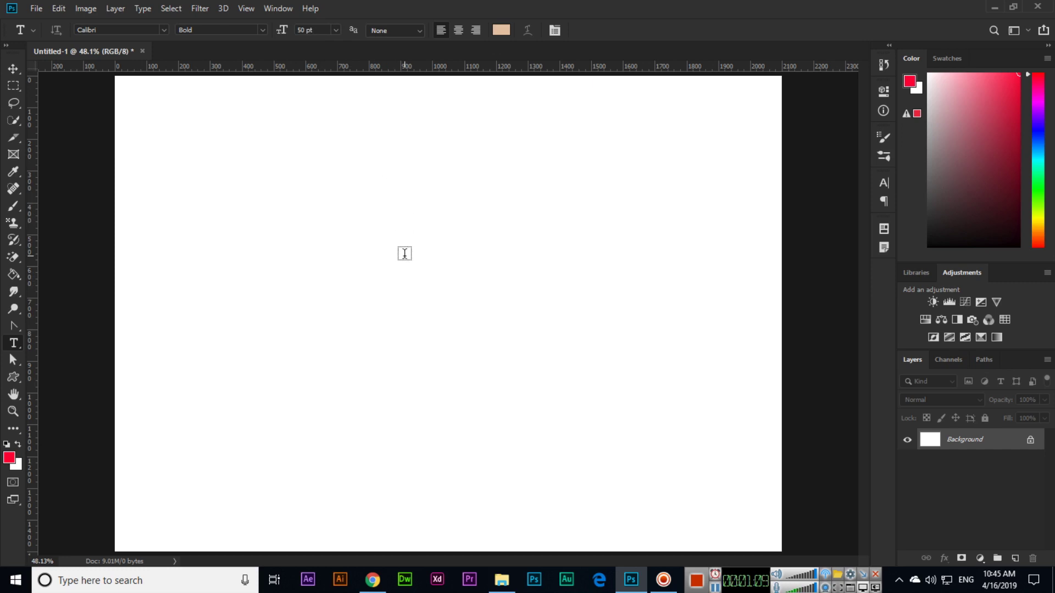
{"action": "left_click", "coordinate": [432, 253]}
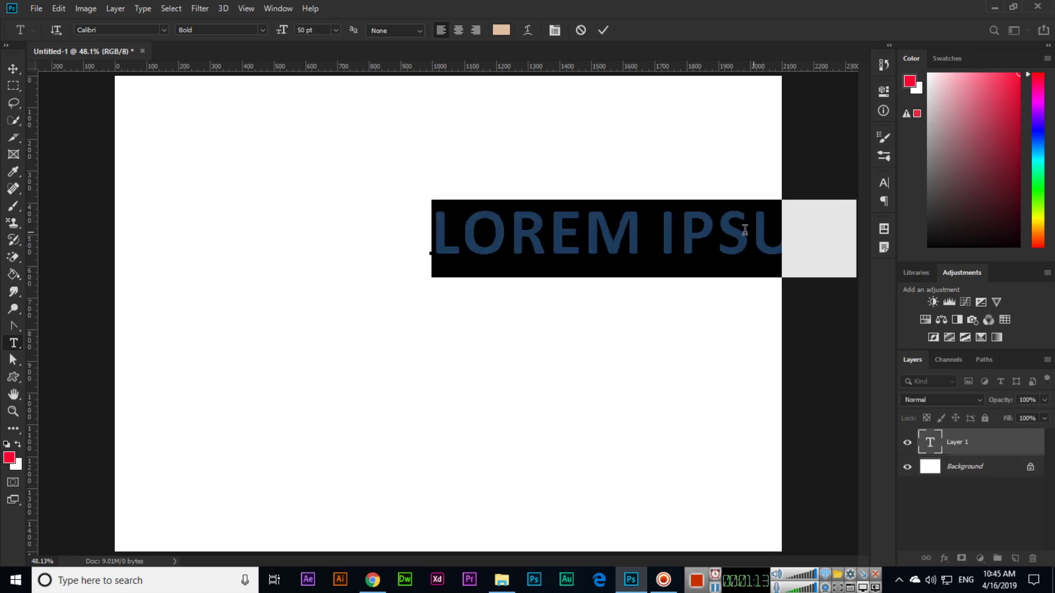
{"action": "left_click", "coordinate": [13, 68]}
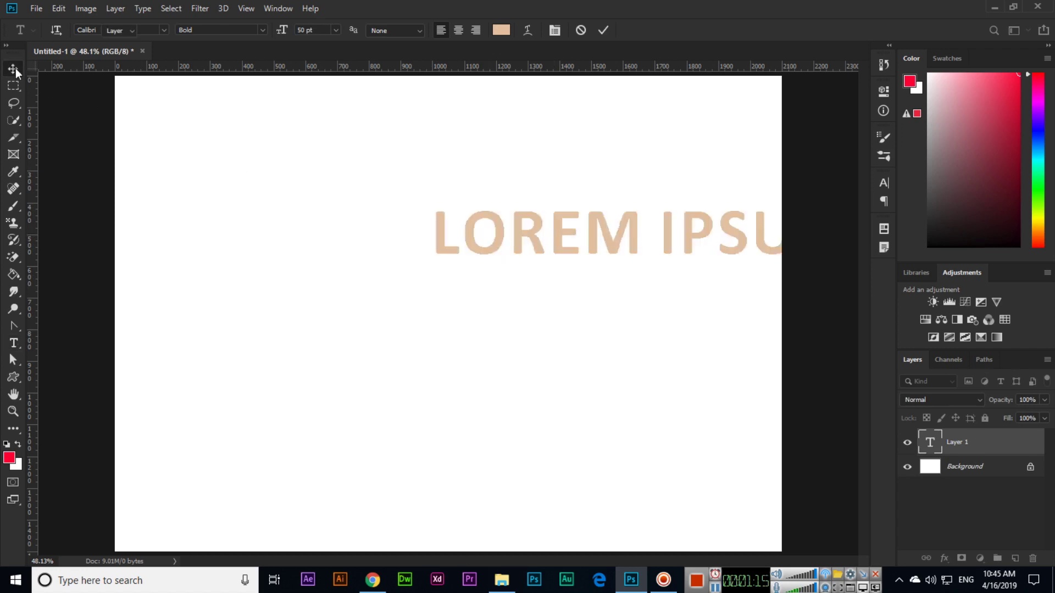
{"action": "key", "text": "Delete"}
- Type 'UMAIR BUTT' as a new text layer near the canvas top left
{"action": "left_click", "coordinate": [14, 344]}
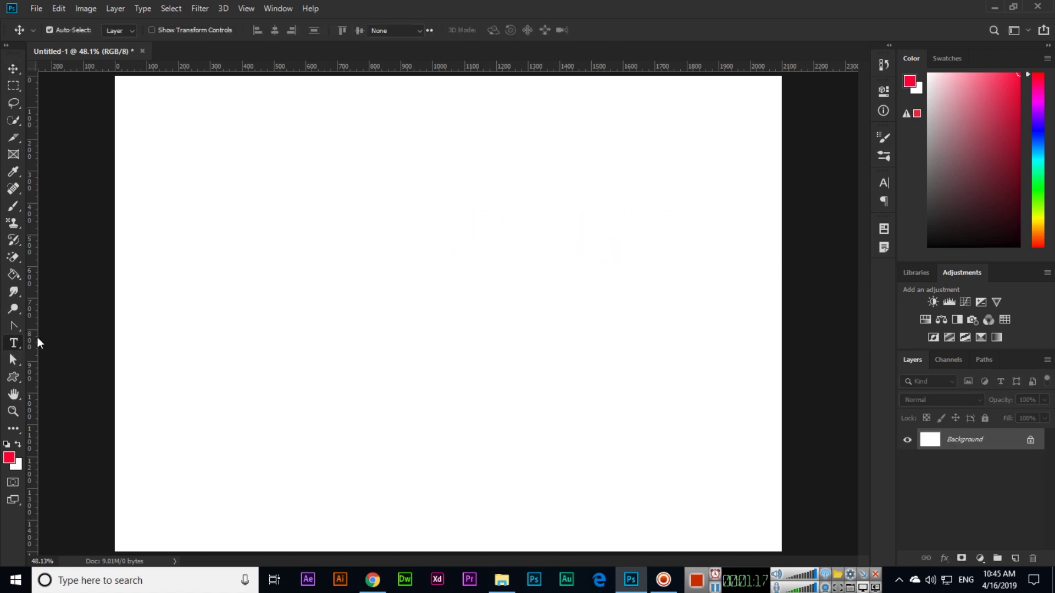
{"action": "left_click", "coordinate": [202, 195]}
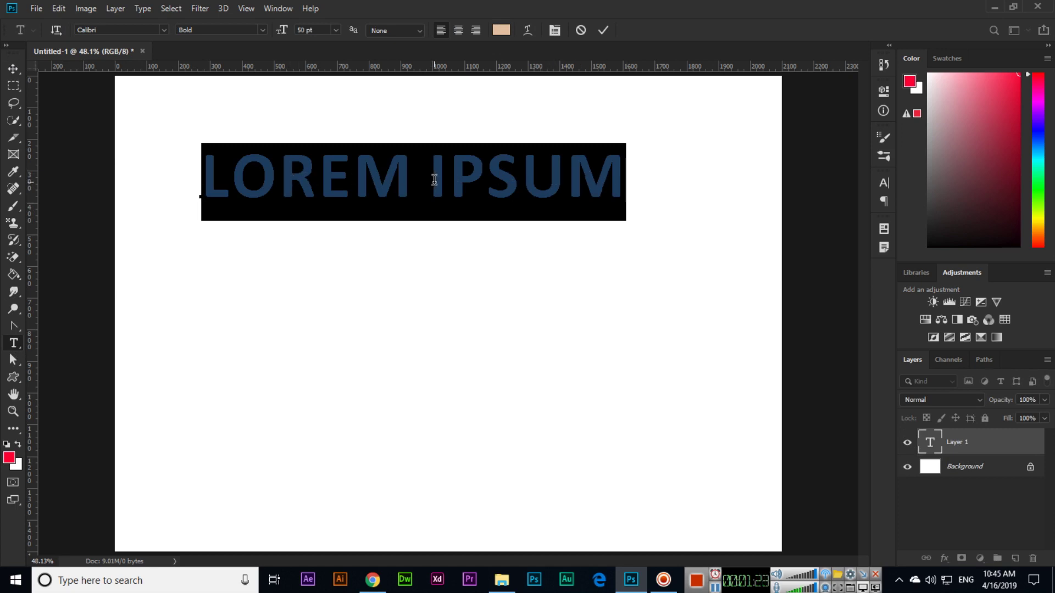
{"action": "type", "text": "UMAIR BUTT"}
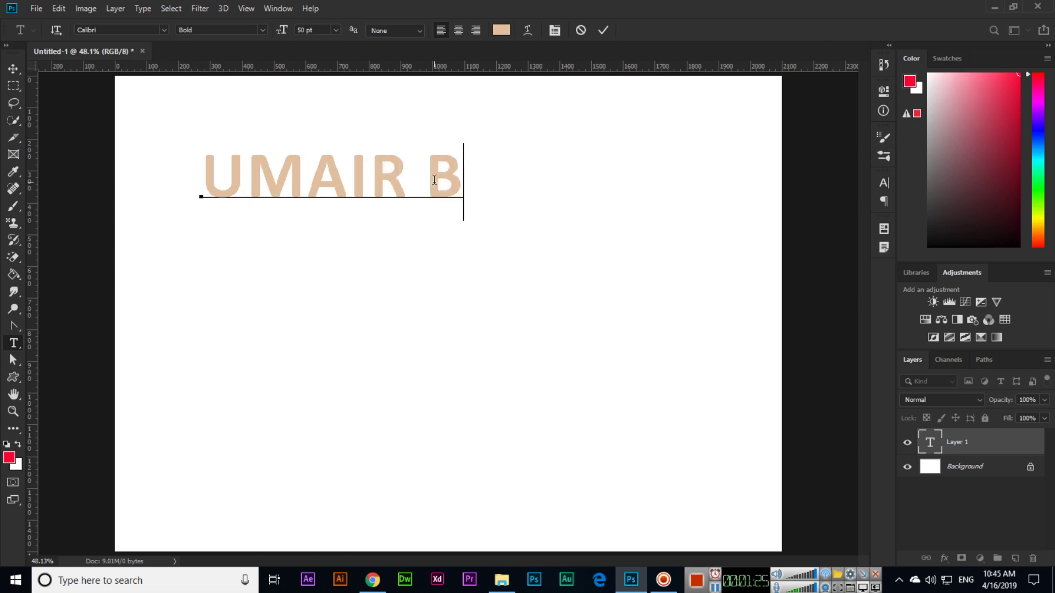
- Drag the UMAIR BUTT text right and down to roughly the canvas middle
{"action": "left_click", "coordinate": [8, 70]}
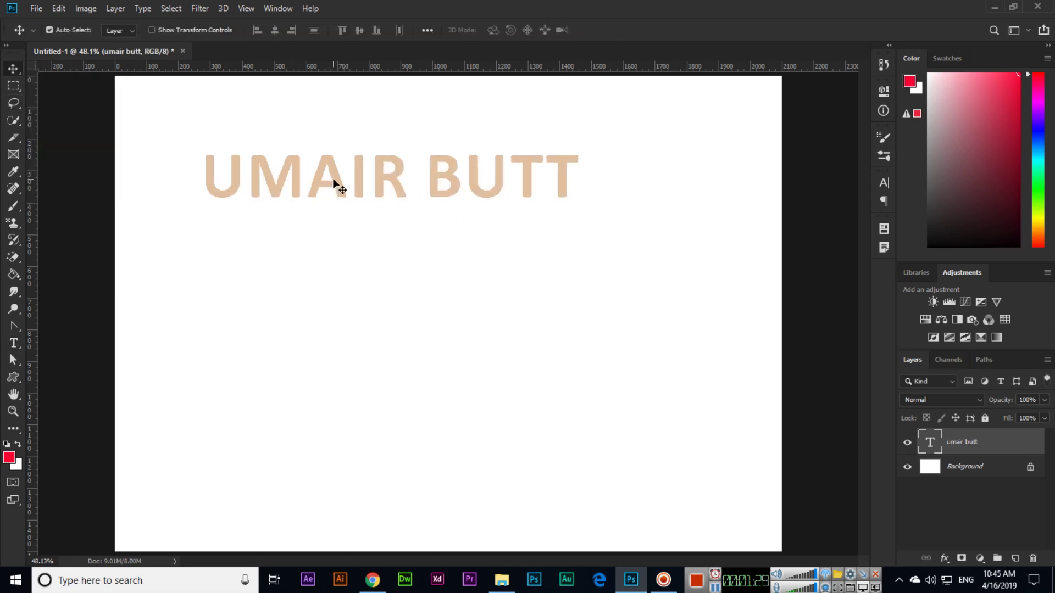
{"action": "left_click_drag", "start_coordinate": [351, 188], "coordinate": [408, 217]}
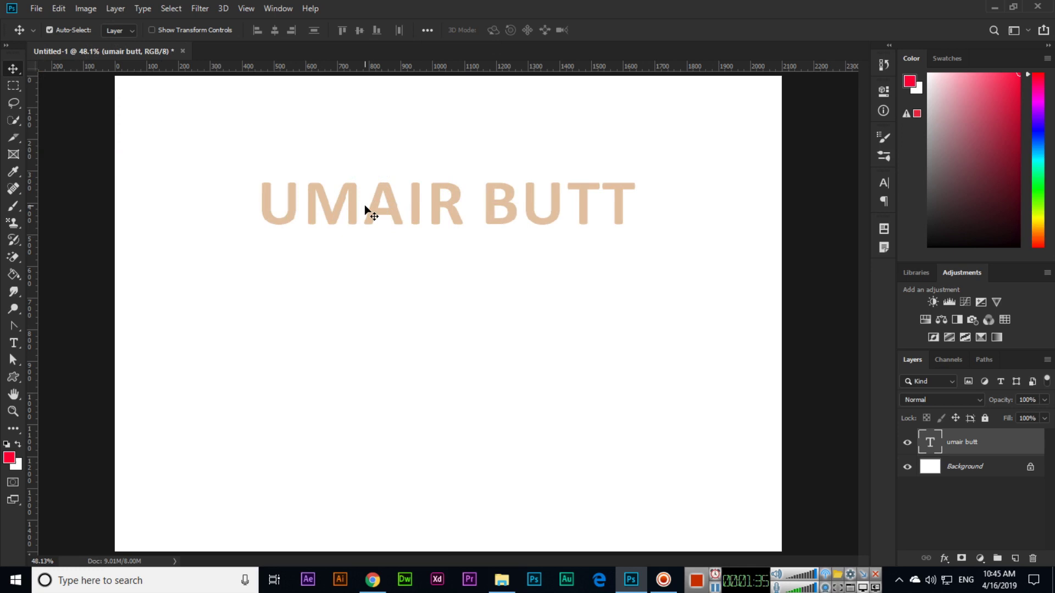
{"action": "left_click_drag", "start_coordinate": [357, 211], "coordinate": [350, 276]}
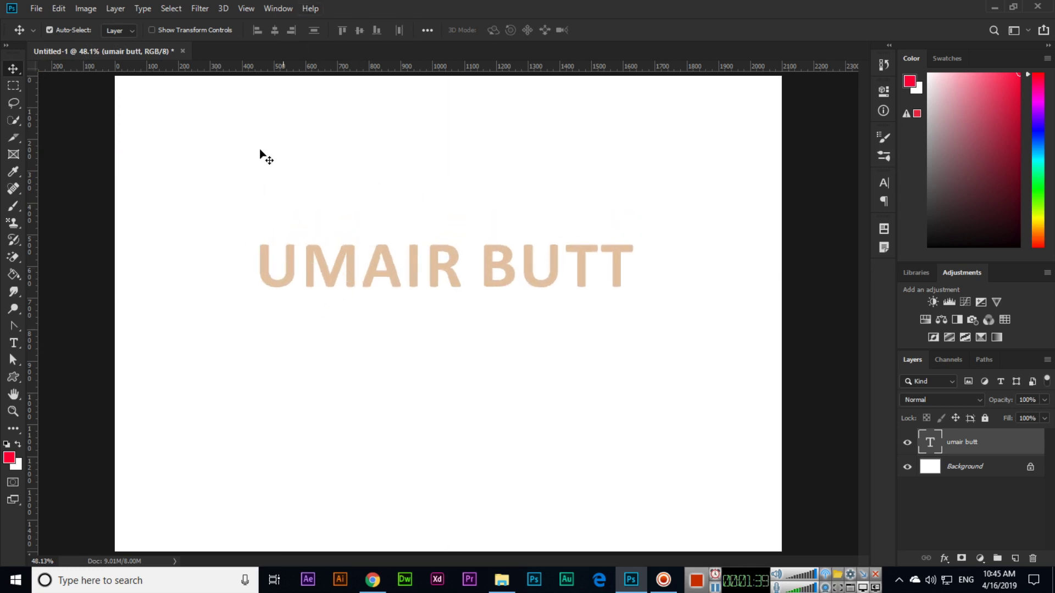
{"action": "left_click", "coordinate": [14, 344]}
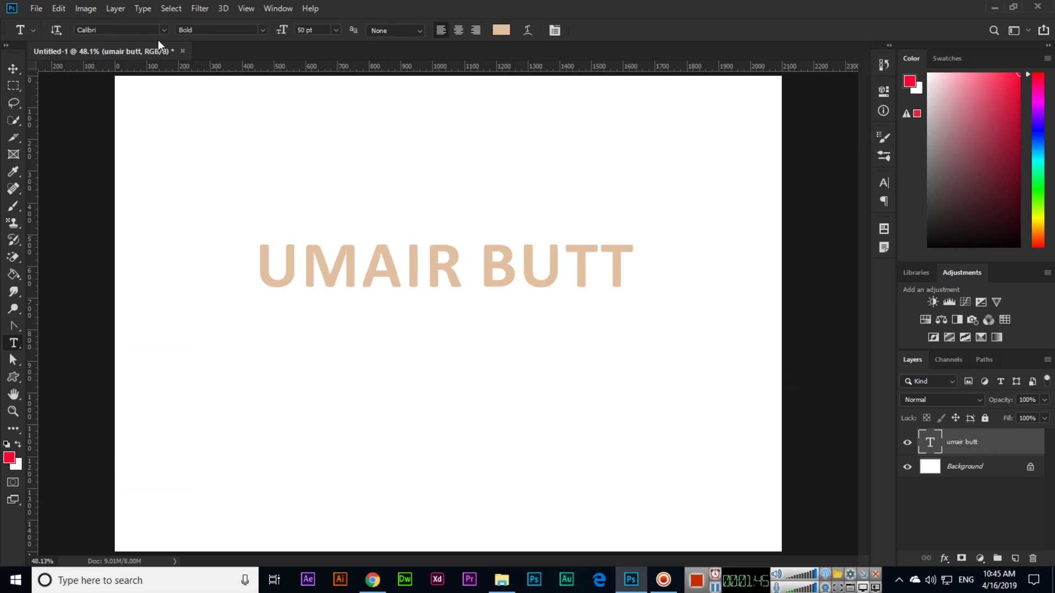
{"action": "left_click", "coordinate": [501, 30]}
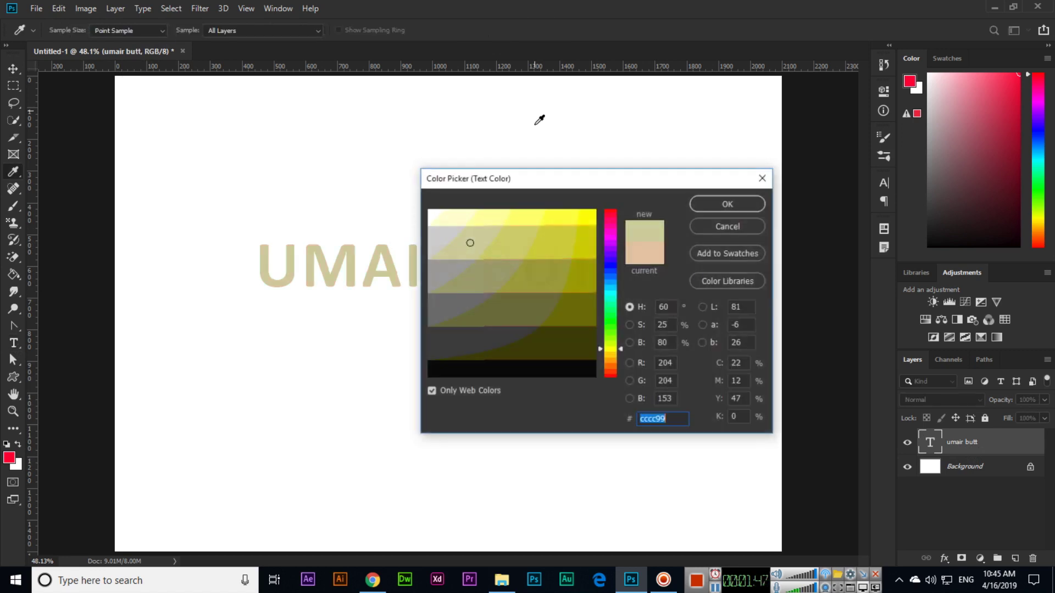
{"action": "left_click_drag", "start_coordinate": [552, 231], "coordinate": [612, 206]}
{"action": "left_click_drag", "start_coordinate": [544, 269], "coordinate": [509, 263]}
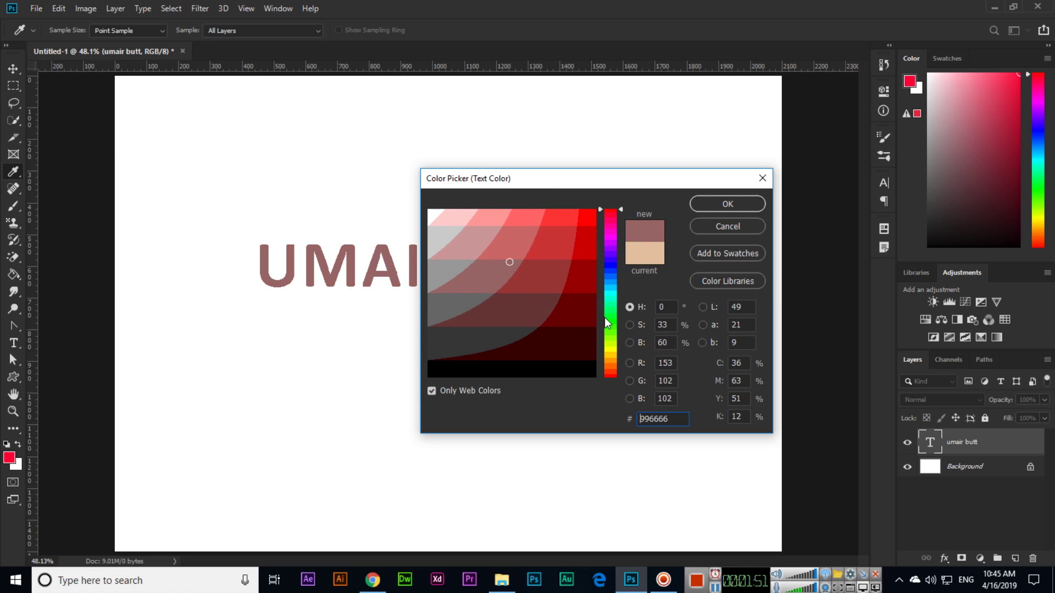
{"action": "left_click_drag", "start_coordinate": [608, 264], "coordinate": [610, 293]}
{"action": "mouse_move", "coordinate": [510, 262]}
{"action": "left_mouse_down"}
{"action": "mouse_move", "coordinate": [546, 244]}
{"action": "mouse_move", "coordinate": [529, 277]}
{"action": "left_mouse_up"}
{"action": "left_click_drag", "start_coordinate": [561, 308], "coordinate": [589, 315]}
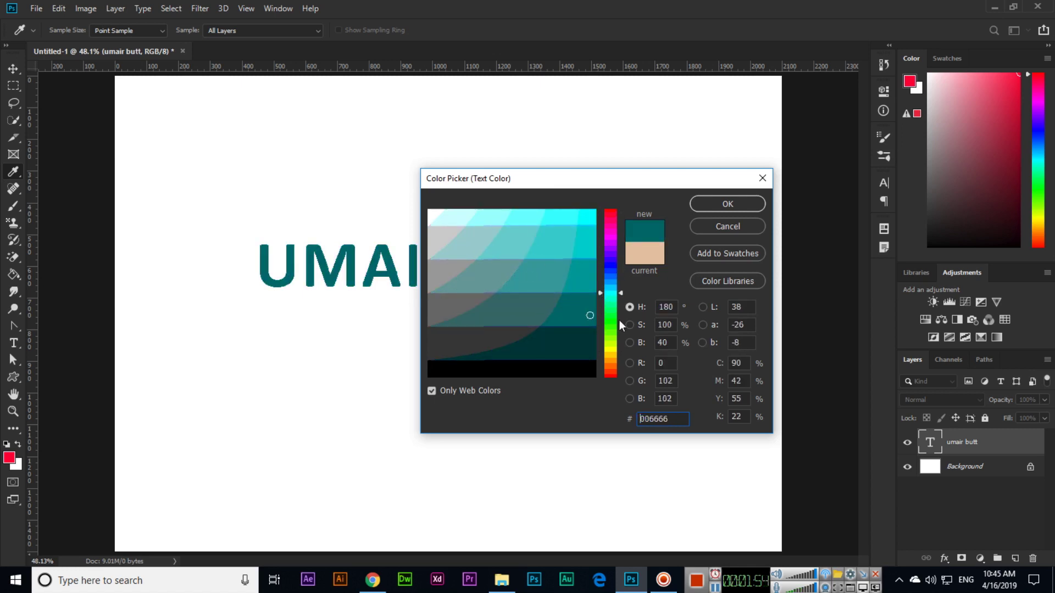
{"action": "left_click", "coordinate": [730, 205]}
{"action": "left_click", "coordinate": [162, 29]}
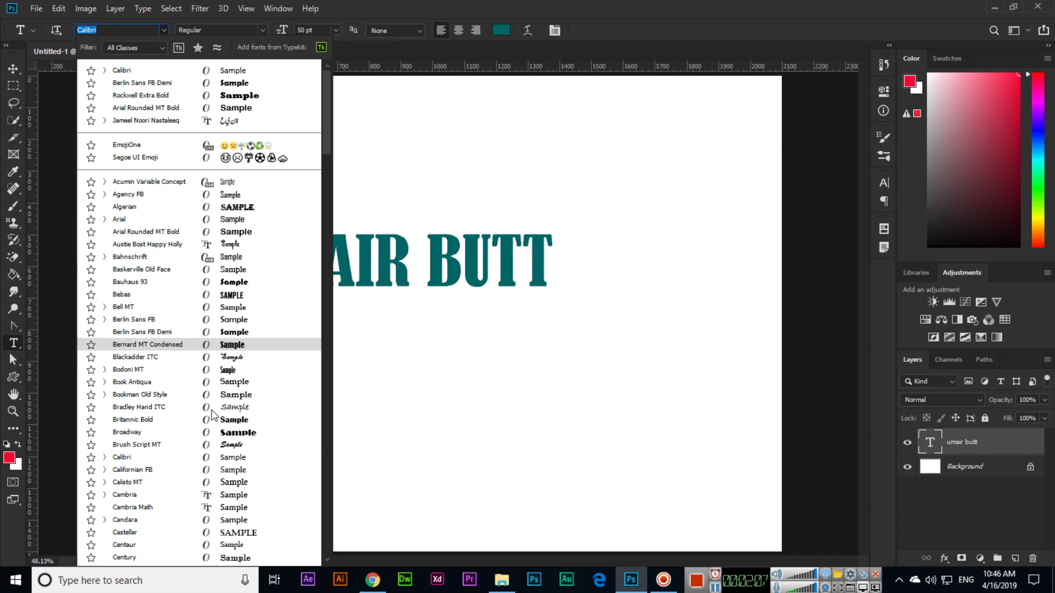
- Change the font to Broadway and move the text lower on the canvas
{"action": "left_click", "coordinate": [212, 432]}
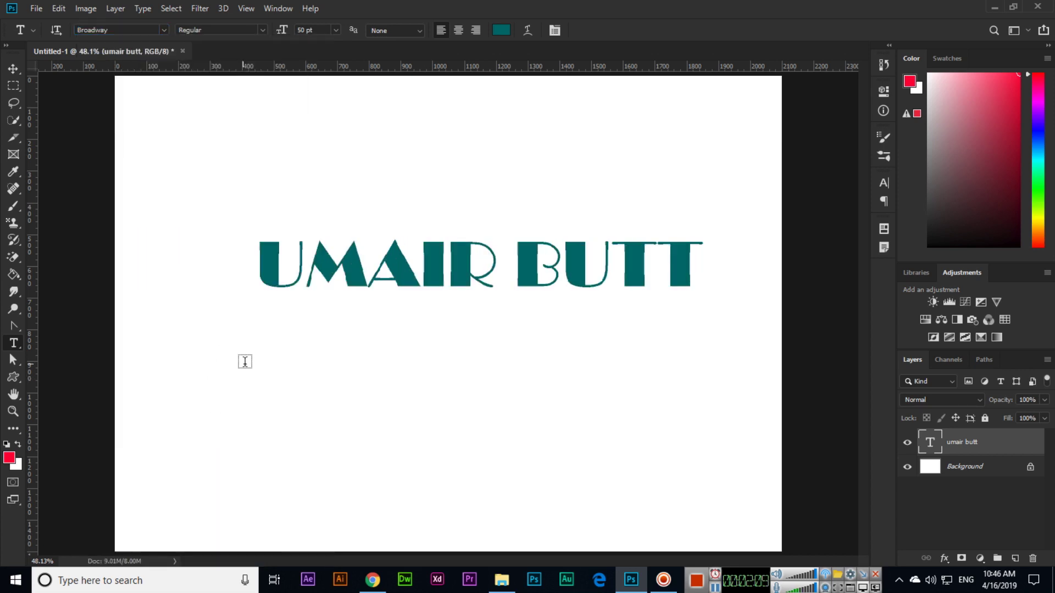
{"action": "left_click", "coordinate": [14, 70]}
{"action": "left_click_drag", "start_coordinate": [398, 280], "coordinate": [375, 394]}
{"action": "left_click", "coordinate": [14, 342]}
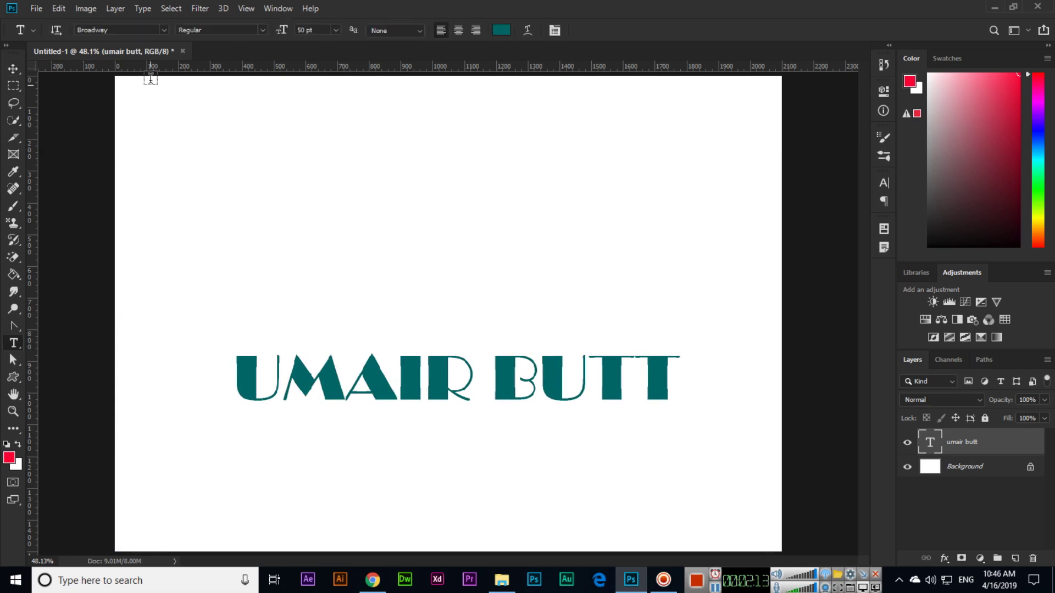
- Try Rockwell Extra Bold, then apply Bauhaus 93 to the text
{"action": "left_click", "coordinate": [262, 30]}
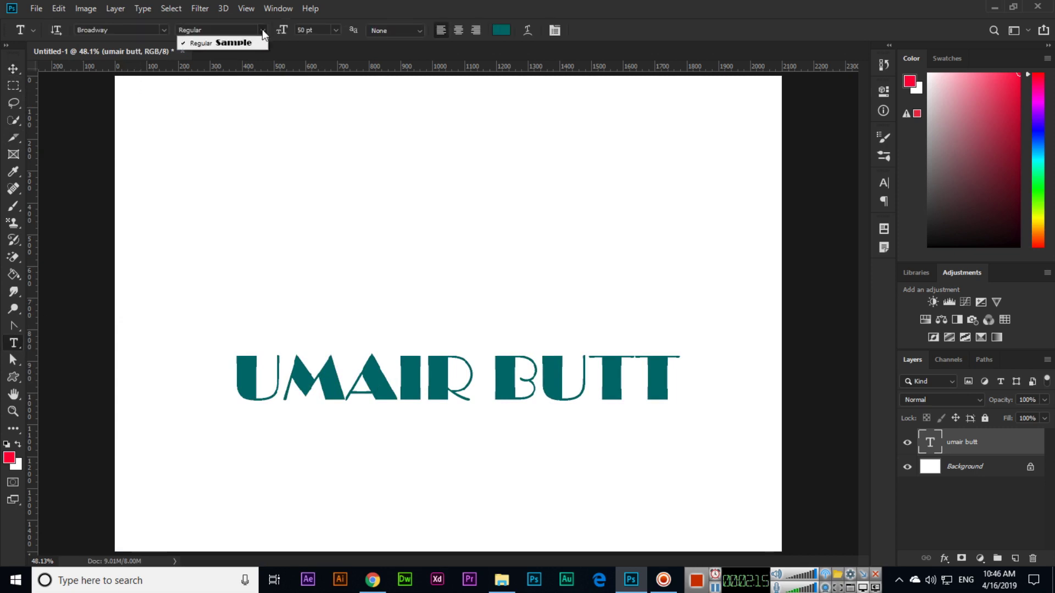
{"action": "left_click", "coordinate": [175, 35]}
{"action": "left_click", "coordinate": [164, 31]}
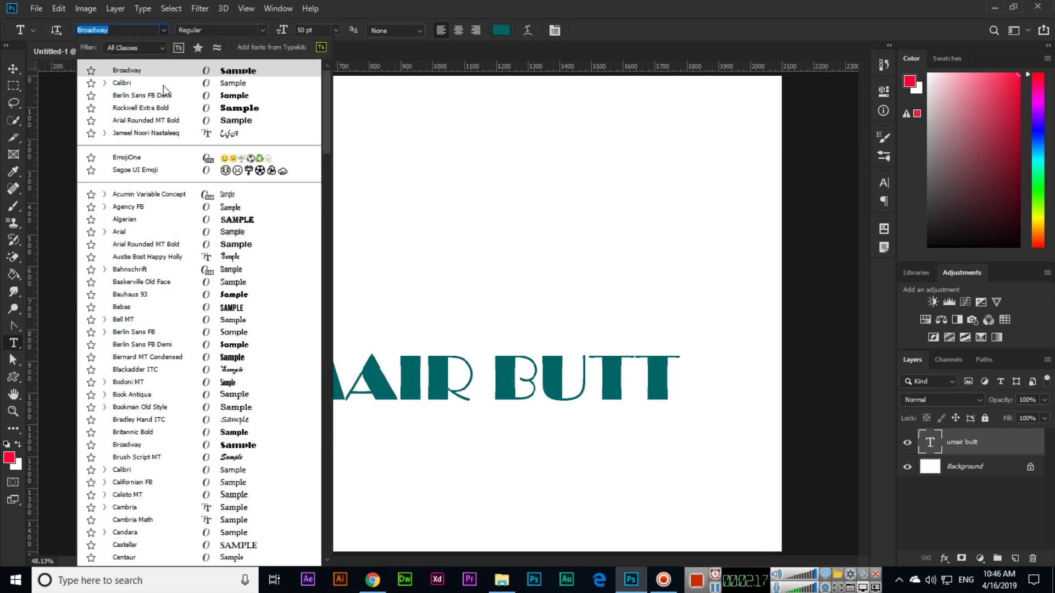
{"action": "left_click", "coordinate": [165, 108]}
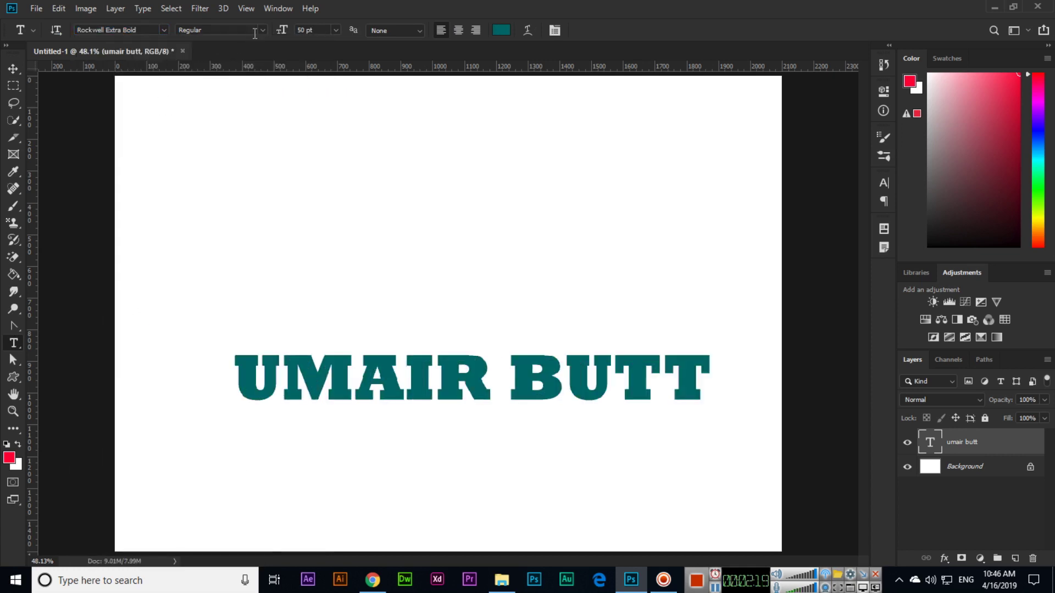
{"action": "left_click", "coordinate": [262, 30]}
{"action": "left_click", "coordinate": [167, 34]}
{"action": "left_click", "coordinate": [164, 31]}
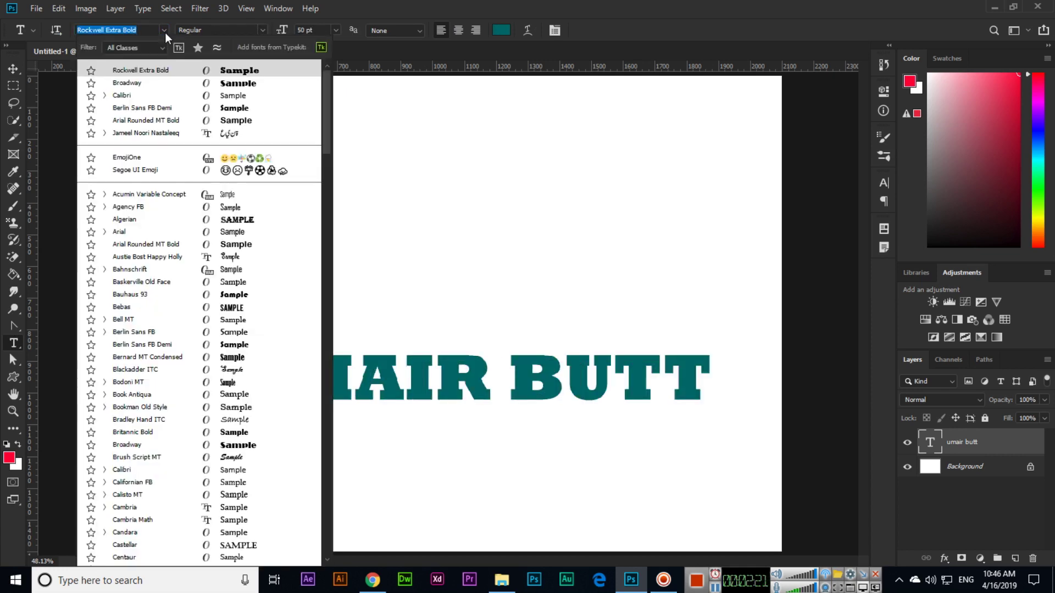
{"action": "left_click", "coordinate": [174, 294]}
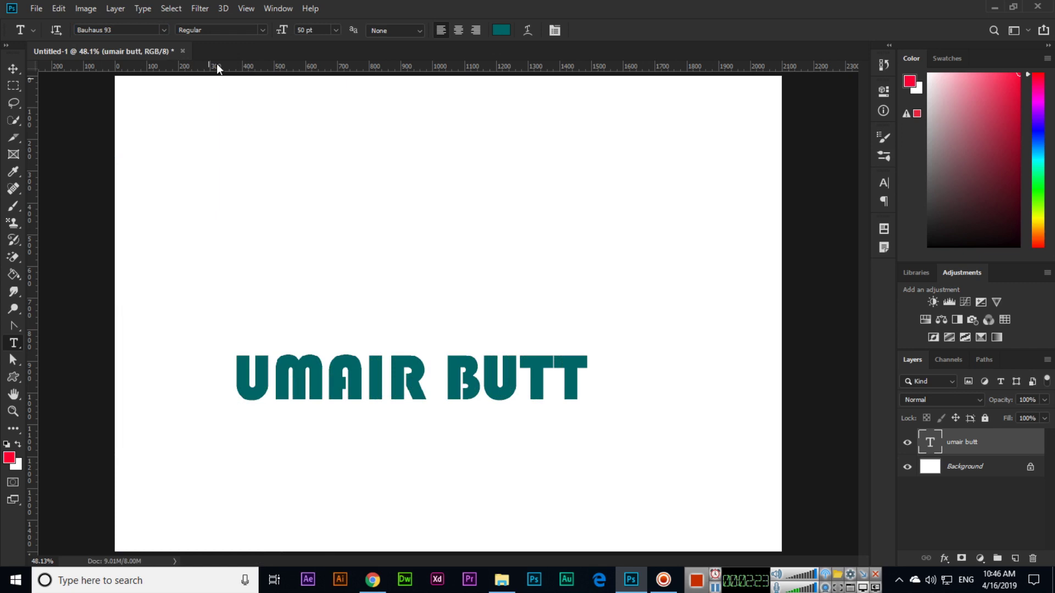
- Search the font family field for 'cal' to list Calibri
{"action": "left_click", "coordinate": [264, 32]}
{"action": "left_click", "coordinate": [133, 29]}
{"action": "type", "text": "calk"}
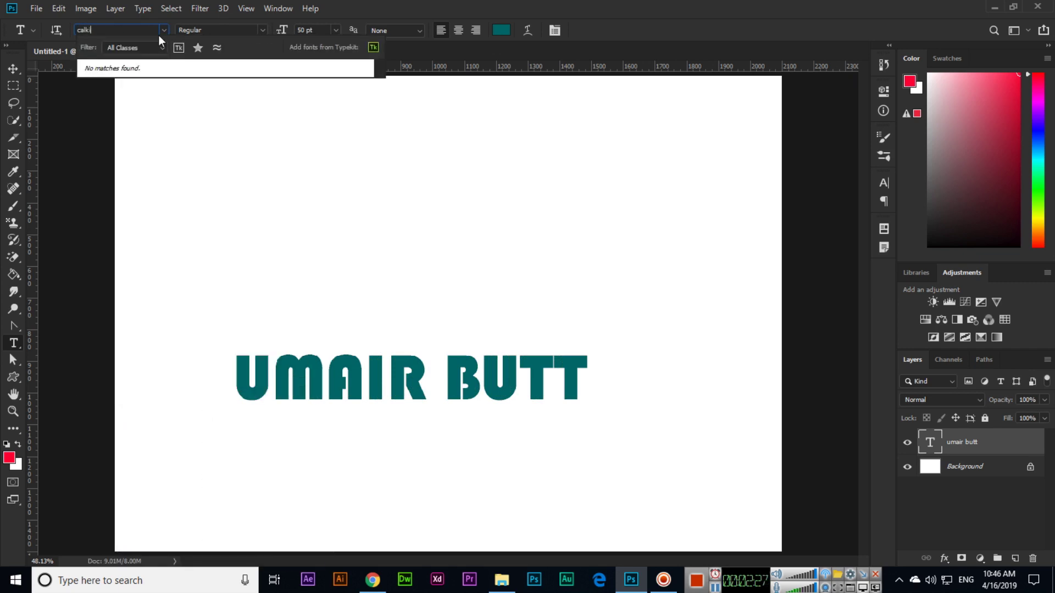
{"action": "key", "text": "BackSpace"}
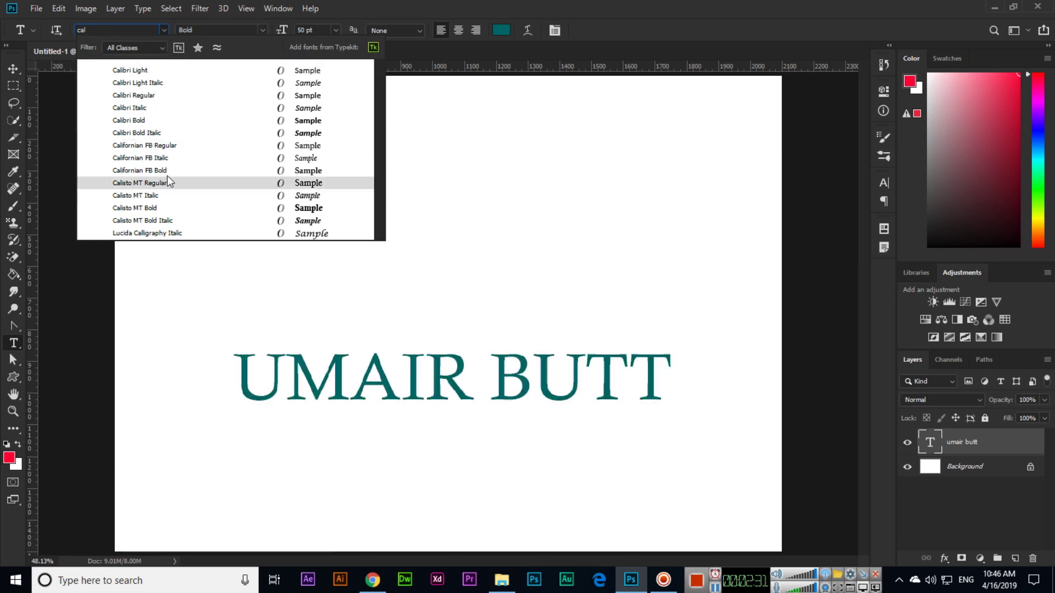
- Apply Calibri and, after trying Italic and Bold, settle on Bold Italic
{"action": "left_click", "coordinate": [164, 97]}
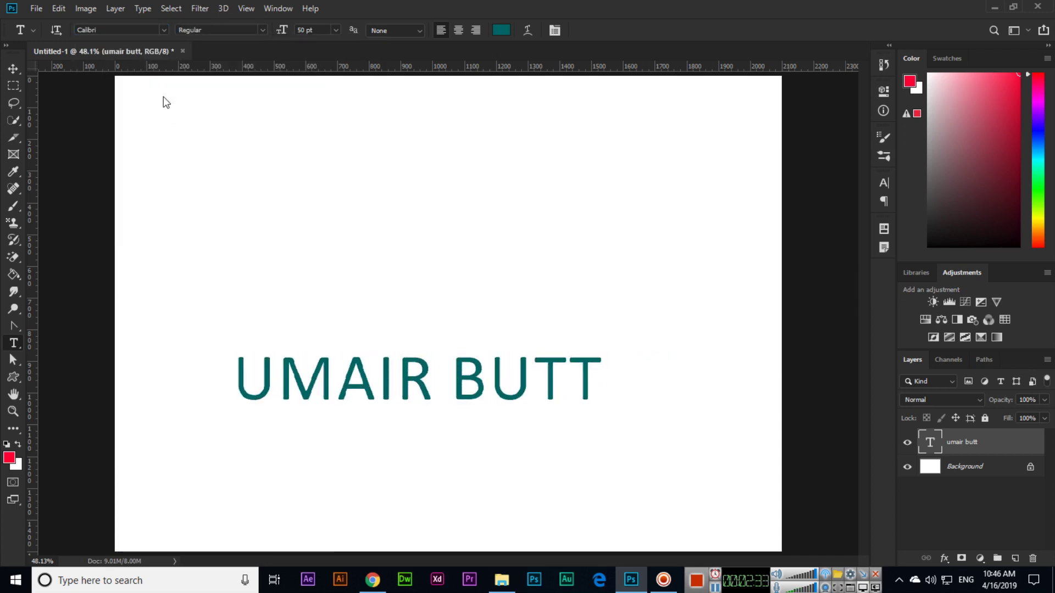
{"action": "left_click", "coordinate": [262, 30]}
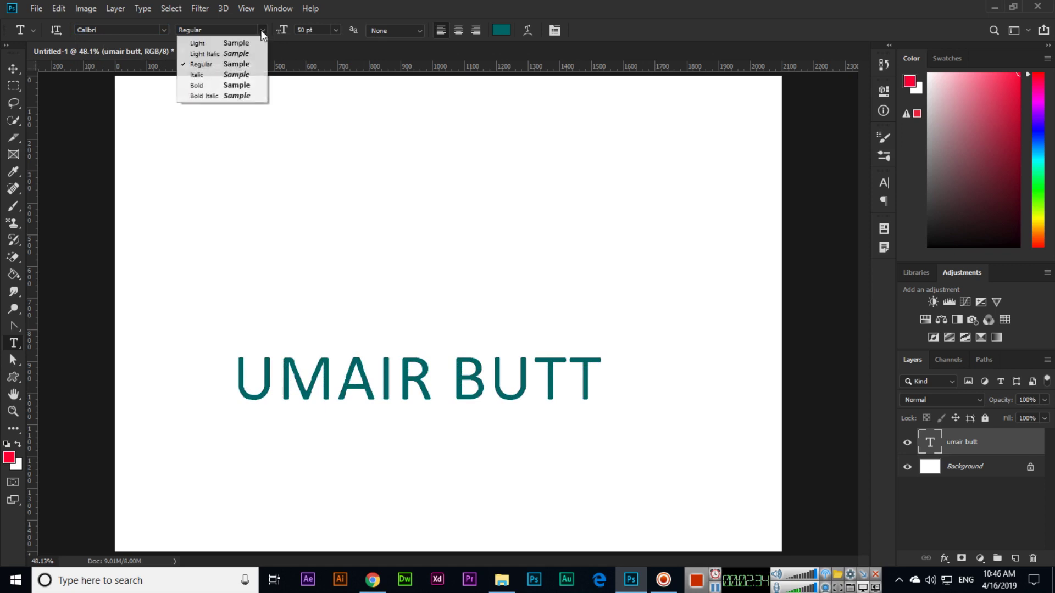
{"action": "left_click", "coordinate": [213, 76]}
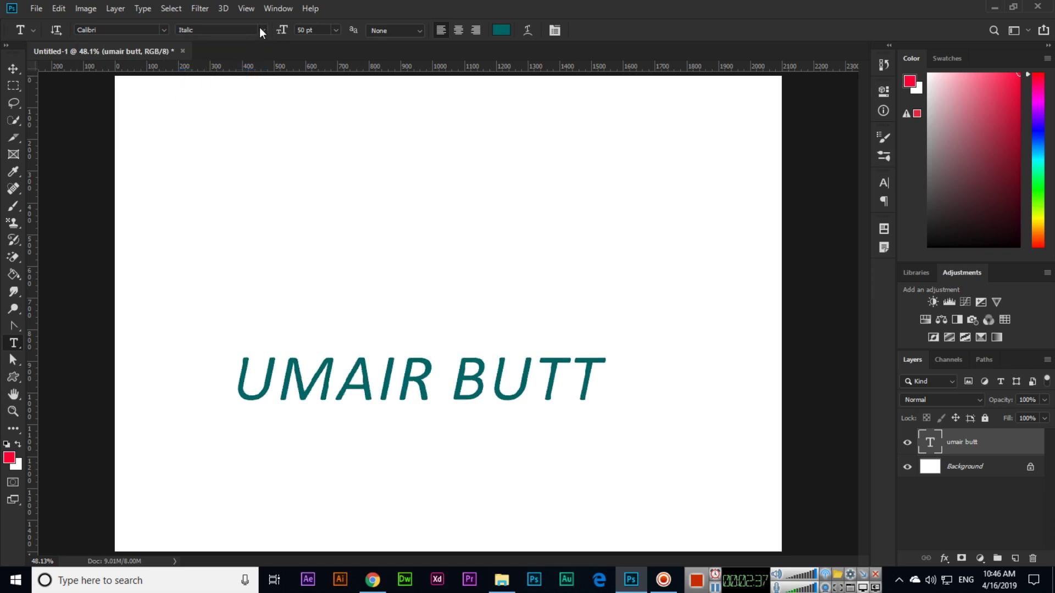
{"action": "left_click", "coordinate": [263, 30]}
{"action": "left_click", "coordinate": [212, 86]}
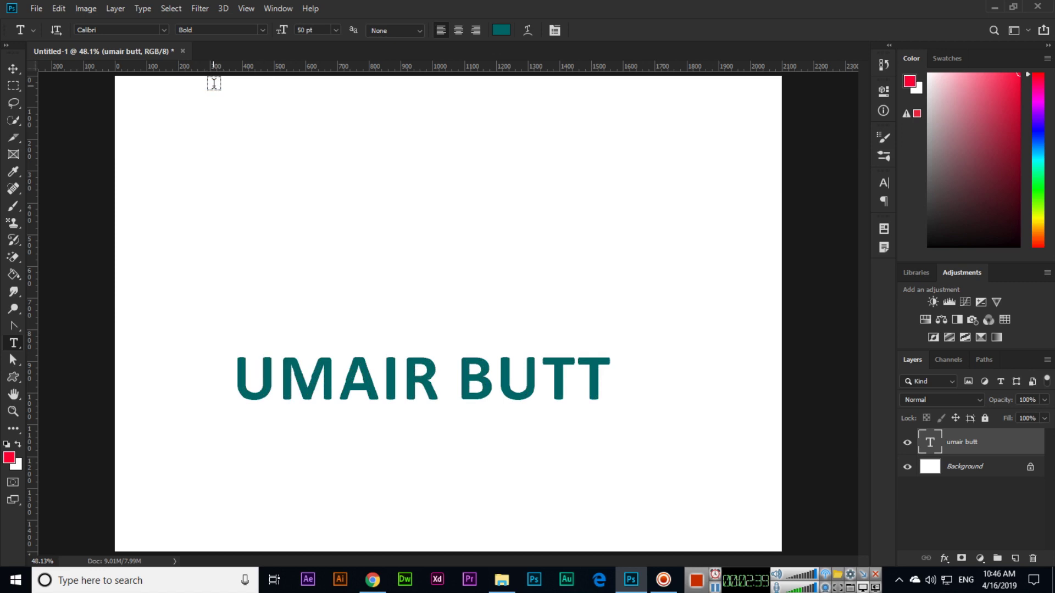
{"action": "left_click", "coordinate": [262, 31]}
{"action": "left_click", "coordinate": [218, 96]}
{"action": "left_click", "coordinate": [263, 30]}
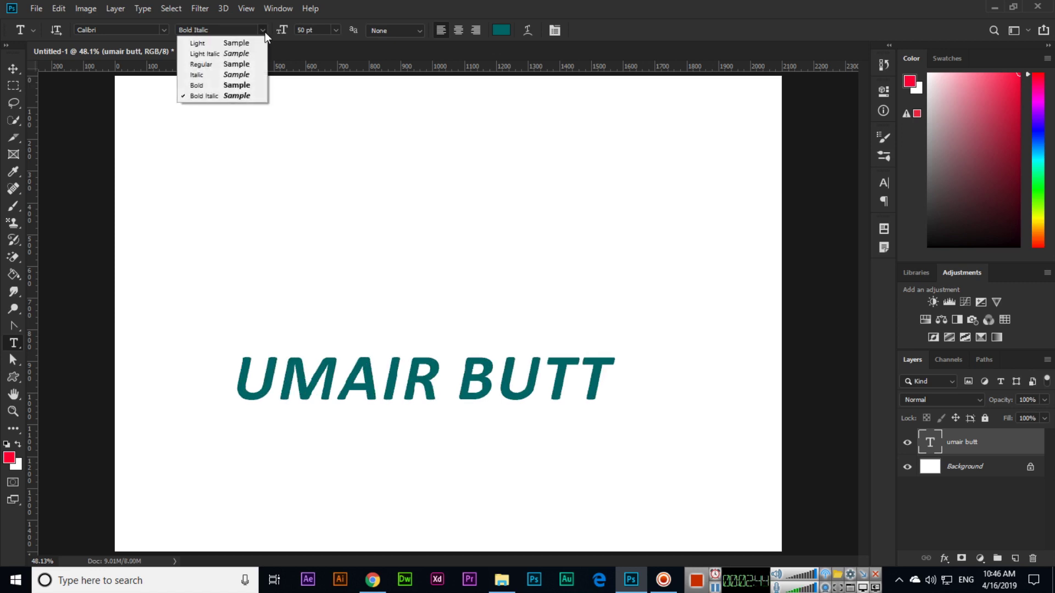
{"action": "left_click", "coordinate": [232, 95]}
- Move the text to the canvas top-left and Alt-drag a copy lower right
{"action": "left_click", "coordinate": [13, 69]}
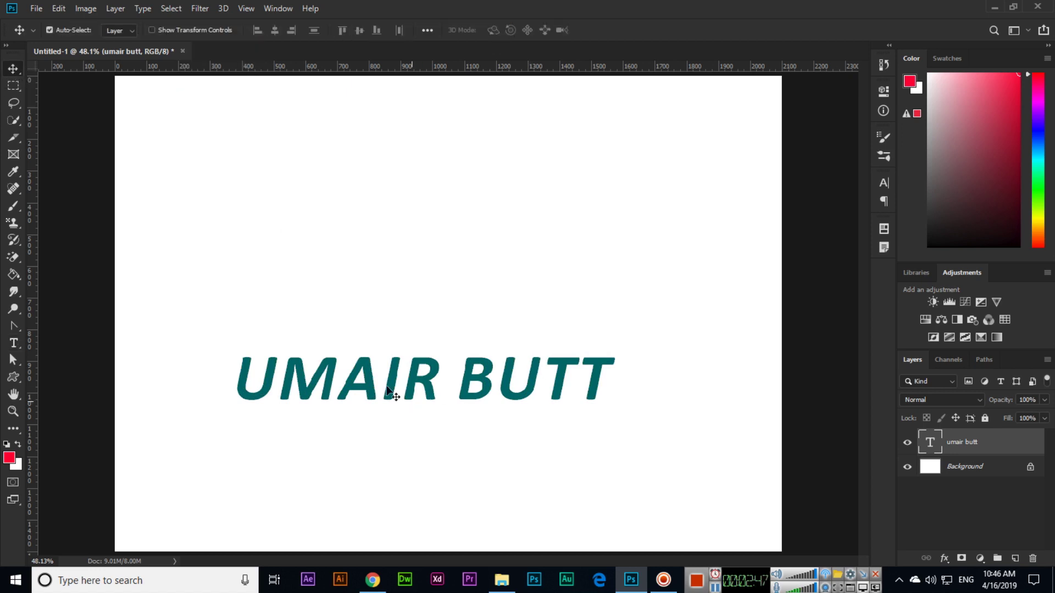
{"action": "left_click_drag", "start_coordinate": [369, 389], "coordinate": [273, 139]}
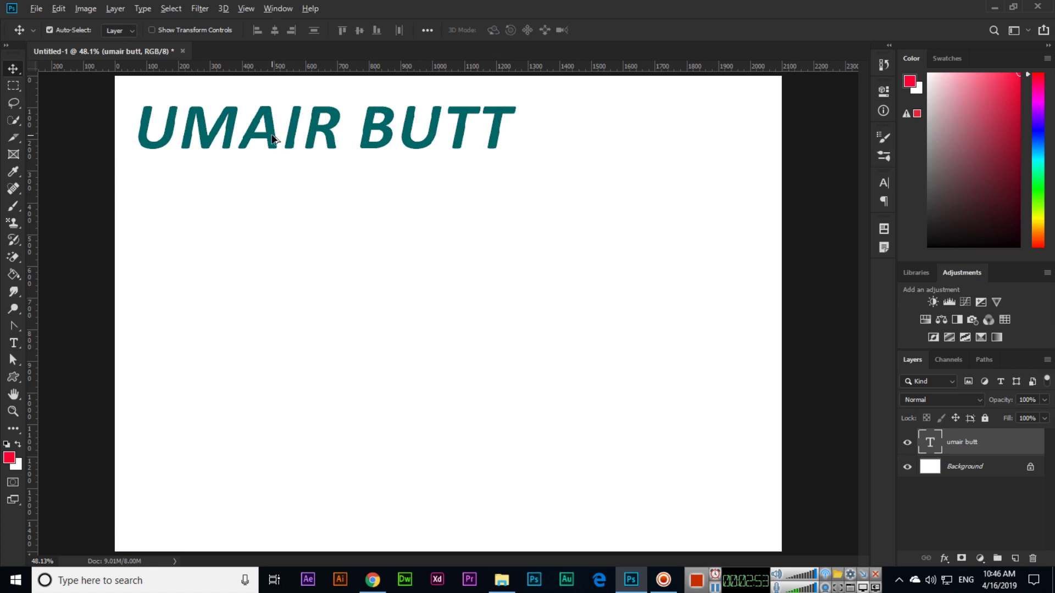
{"action": "left_click_drag", "start_coordinate": [272, 139], "coordinate": [465, 226]}
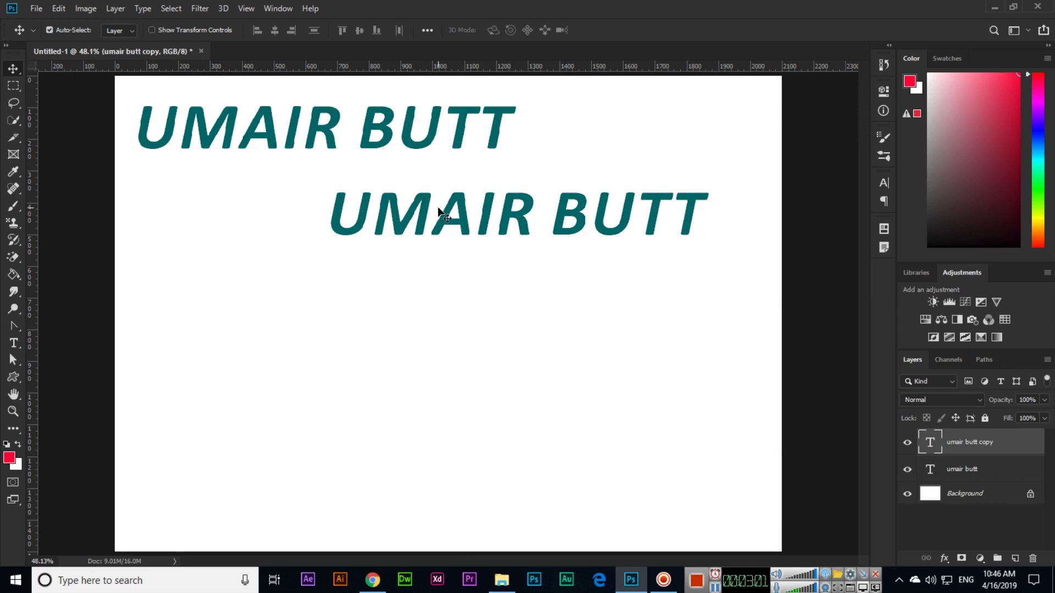
{"action": "left_click_drag", "start_coordinate": [489, 226], "coordinate": [481, 247]}
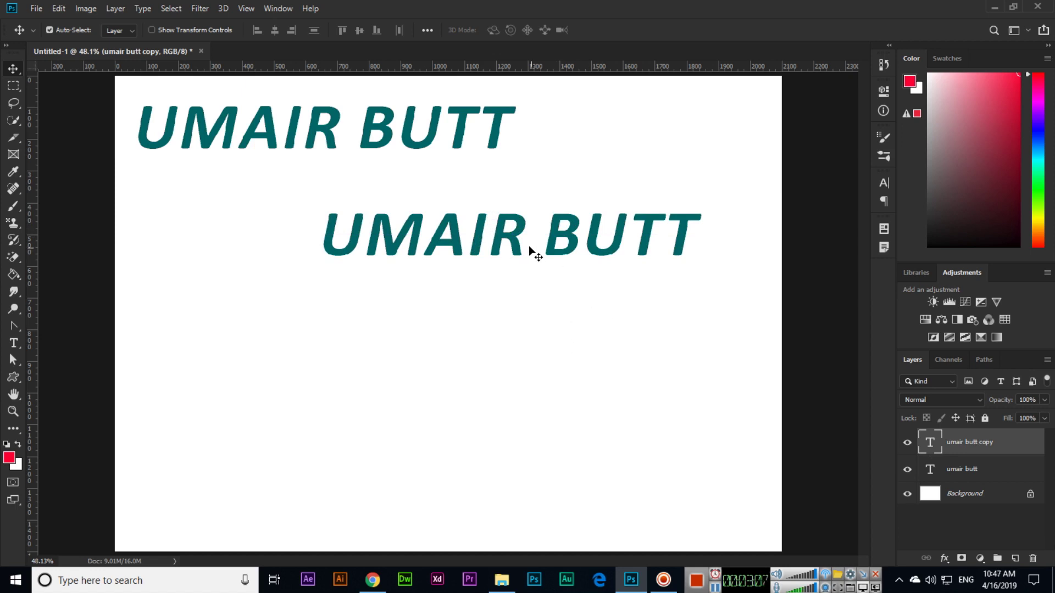
{"action": "key", "text": "t"}
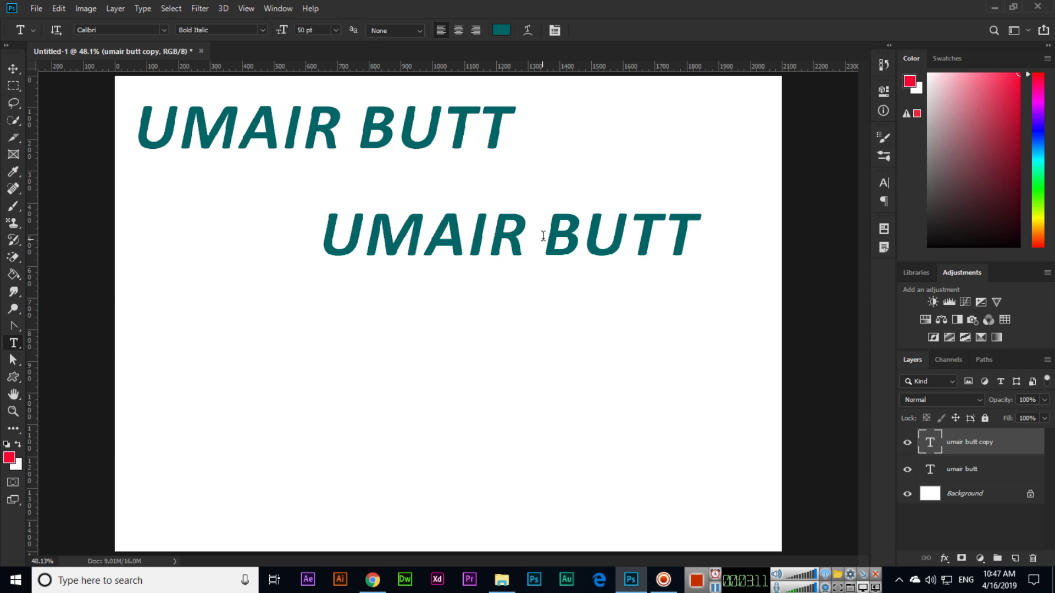
- Colour the word UMAIR in the copied line olive yellow-green #cccc00
{"action": "left_click", "coordinate": [517, 235]}
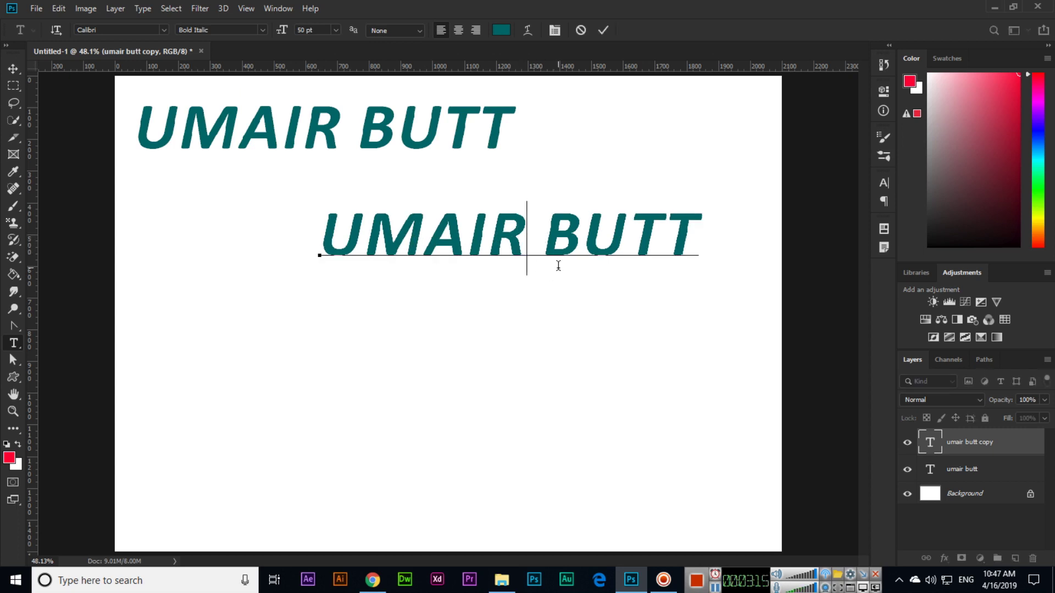
{"action": "key", "text": "shift+Left"}
{"action": "key", "text": "shift+Left"}
{"action": "key", "text": "shift+Left"}
{"action": "key", "text": "shift+Left"}
{"action": "key", "text": "shift+Left"}
{"action": "key", "text": "Right"}
{"action": "left_click_drag", "start_coordinate": [520, 231], "coordinate": [336, 233]}
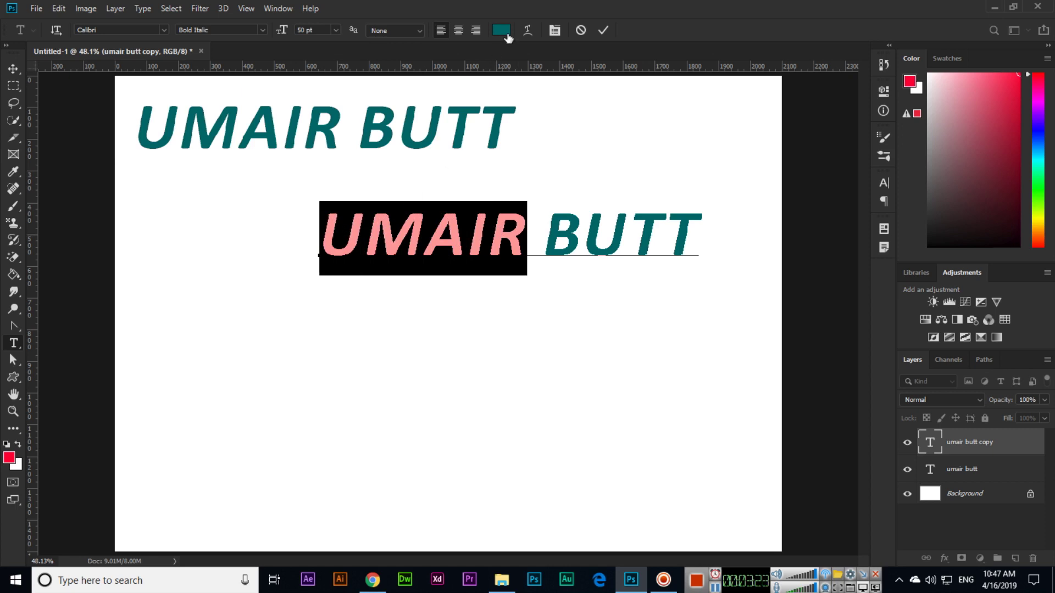
{"action": "left_click", "coordinate": [506, 33]}
{"action": "left_click_drag", "start_coordinate": [610, 243], "coordinate": [610, 346]}
{"action": "left_click", "coordinate": [595, 229]}
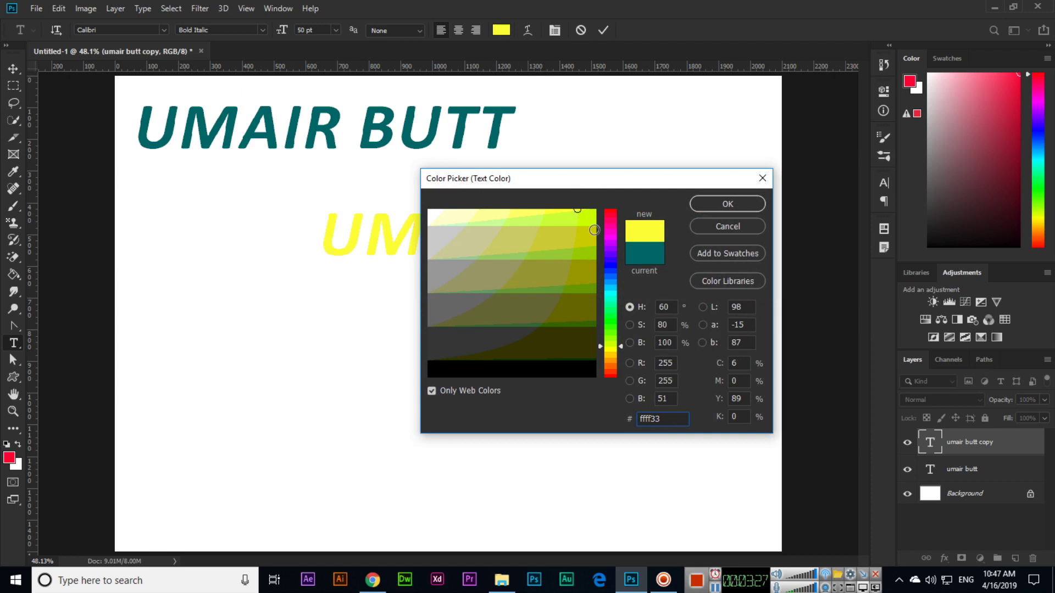
{"action": "mouse_move", "coordinate": [595, 230]}
{"action": "left_mouse_down"}
{"action": "mouse_move", "coordinate": [594, 250]}
{"action": "mouse_move", "coordinate": [606, 228]}
{"action": "left_mouse_up"}
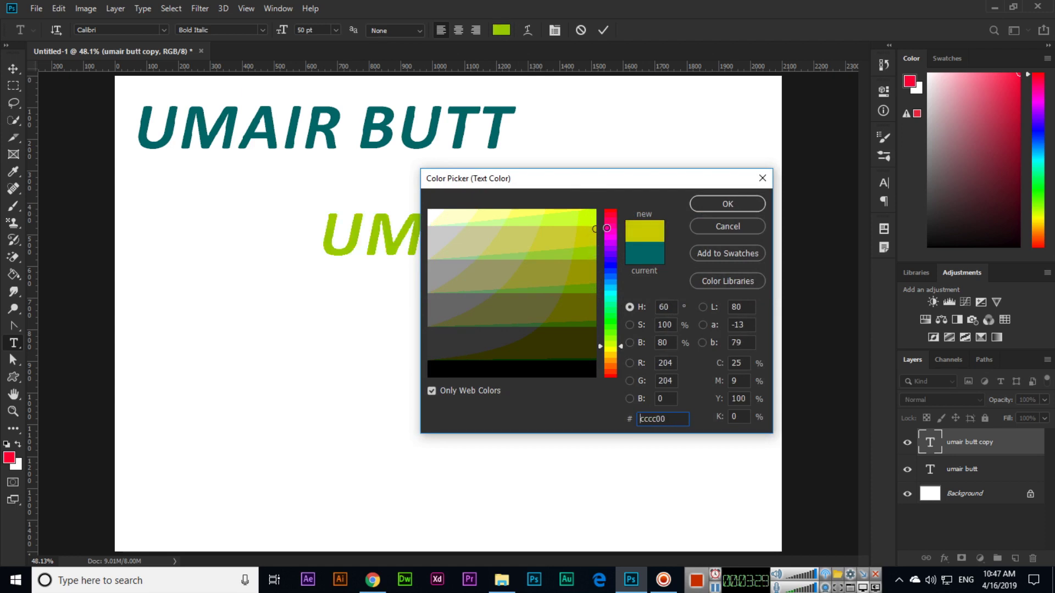
{"action": "key", "text": "Return"}
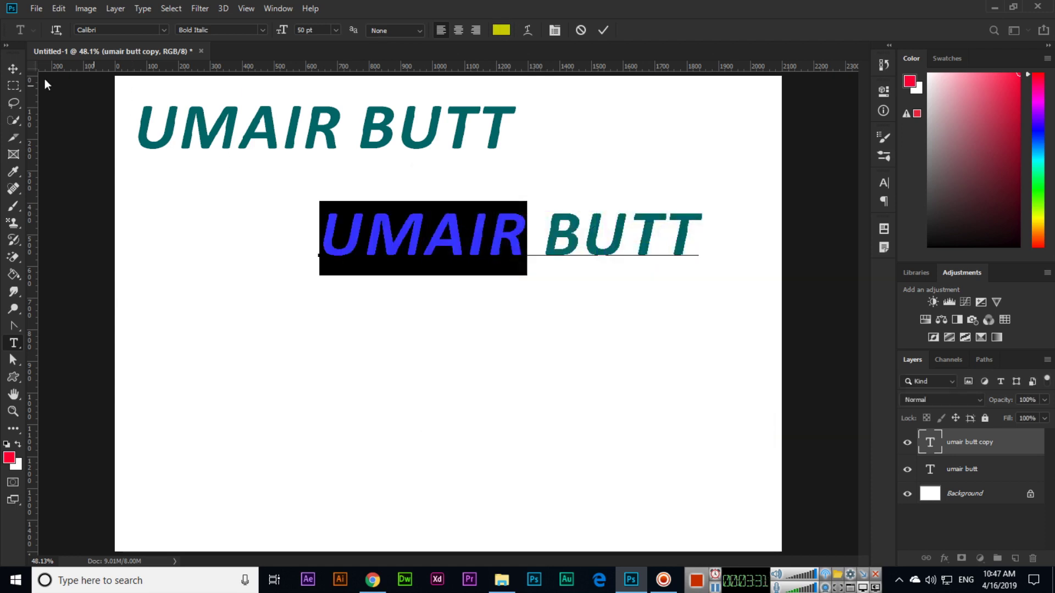
{"action": "key", "text": "ctrl+Return"}
- Set UMAIR to 75 pt and reposition both lines, moving the copy down-left
{"action": "key", "text": "v"}
{"action": "left_click_drag", "start_coordinate": [454, 244], "coordinate": [242, 327]}
{"action": "key", "text": "t"}
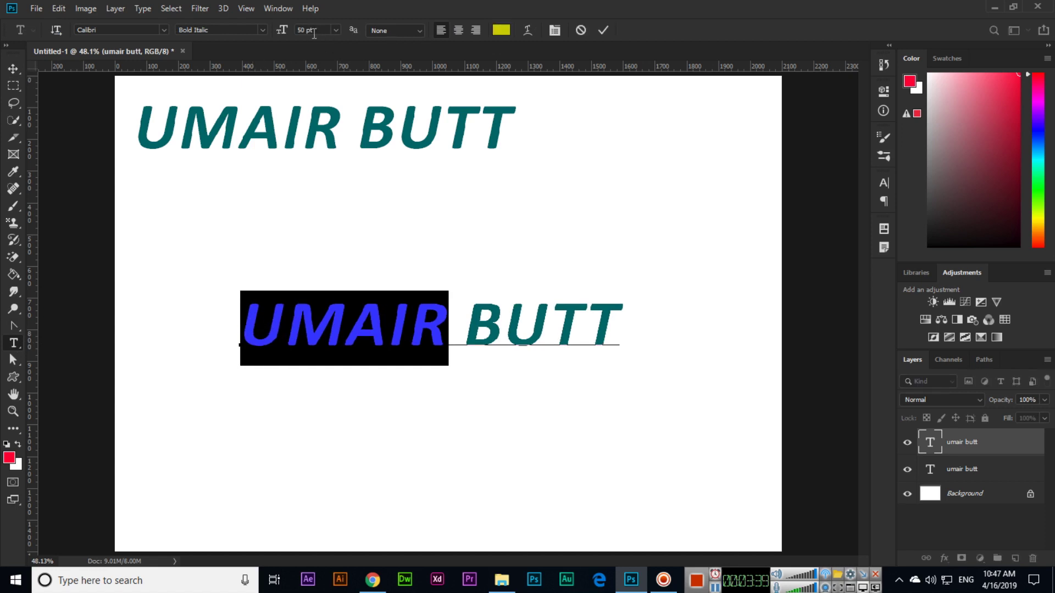
{"action": "left_click", "coordinate": [313, 30]}
{"action": "type", "text": "75"}
{"action": "key", "text": "Return"}
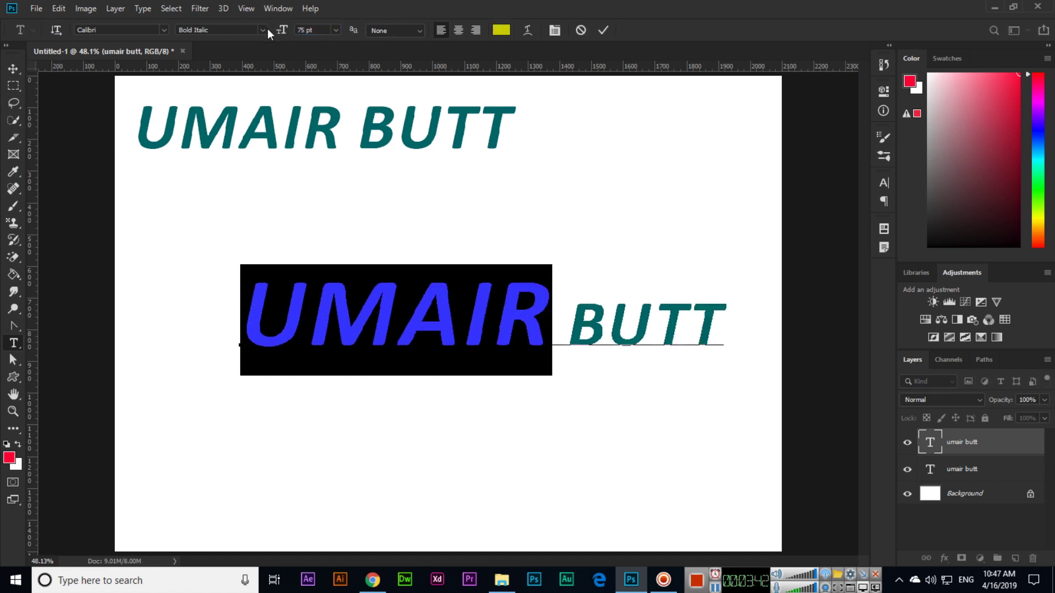
{"action": "left_click", "coordinate": [14, 70]}
{"action": "left_click_drag", "start_coordinate": [503, 313], "coordinate": [439, 394]}
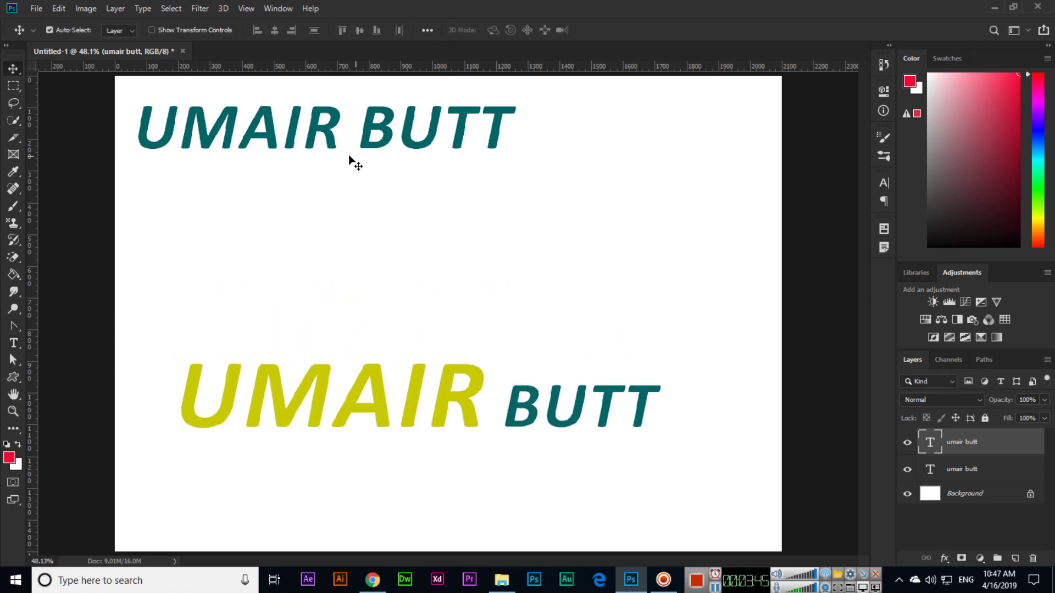
{"action": "left_click_drag", "start_coordinate": [348, 160], "coordinate": [412, 189]}
- Enlarge the top line to 100 pt and shift it left and down
{"action": "key", "text": "t"}
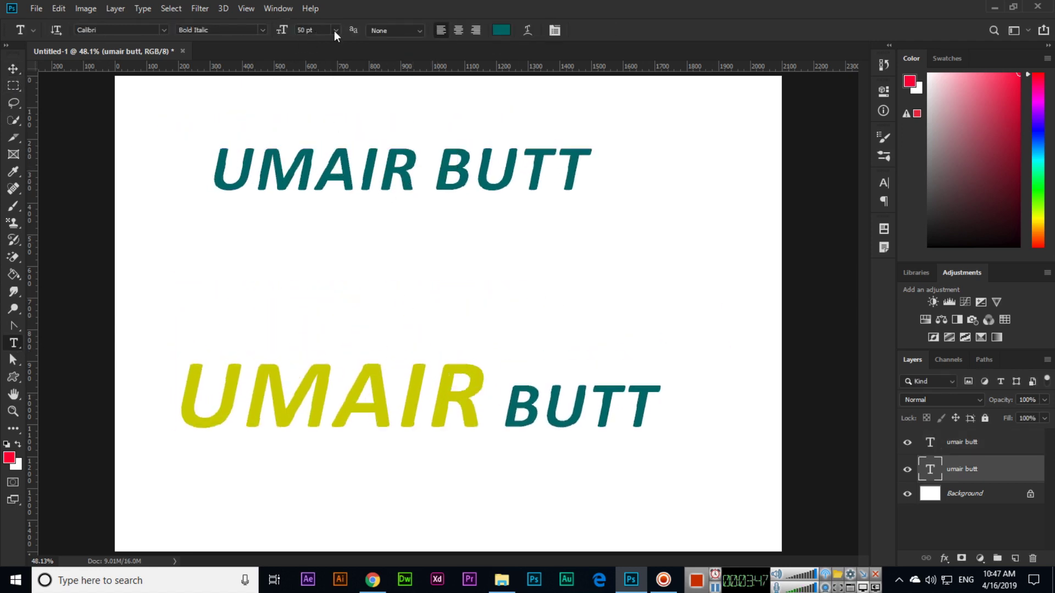
{"action": "left_click", "coordinate": [335, 30]}
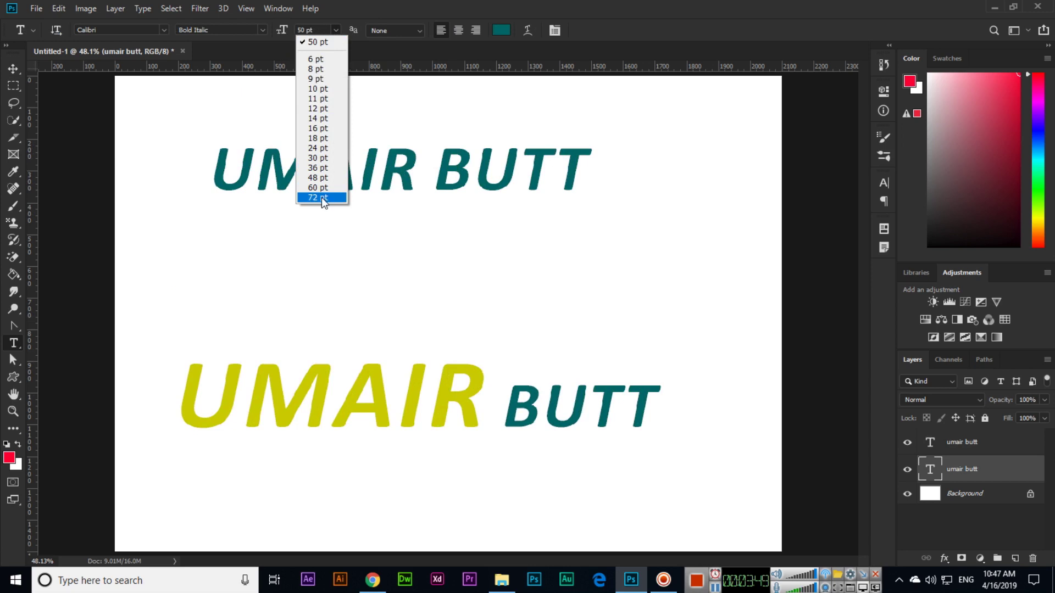
{"action": "left_click", "coordinate": [320, 28]}
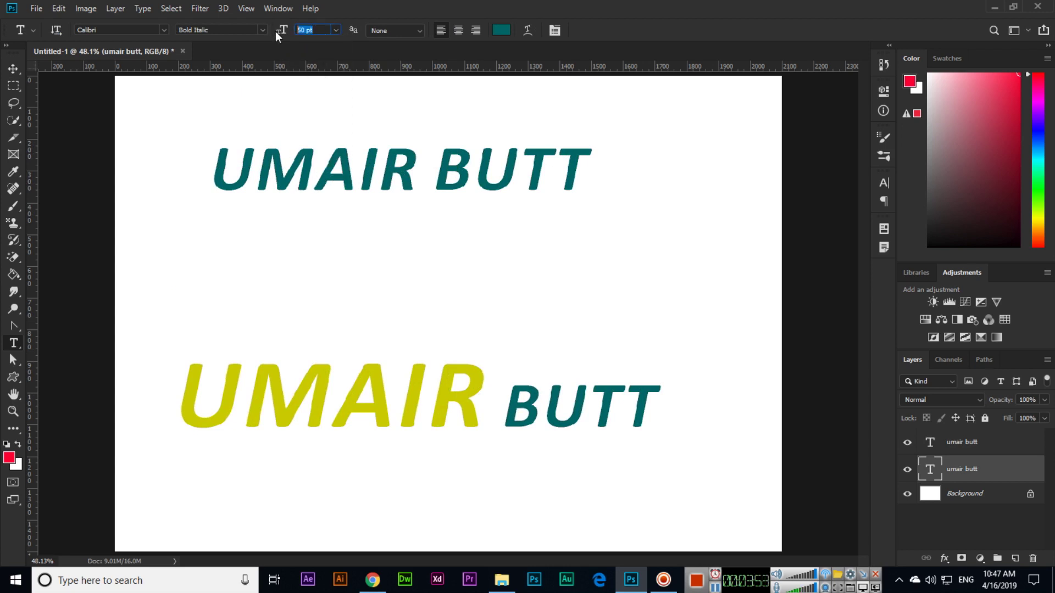
{"action": "type", "text": "100"}
{"action": "key", "text": "Return"}
{"action": "key", "text": "v"}
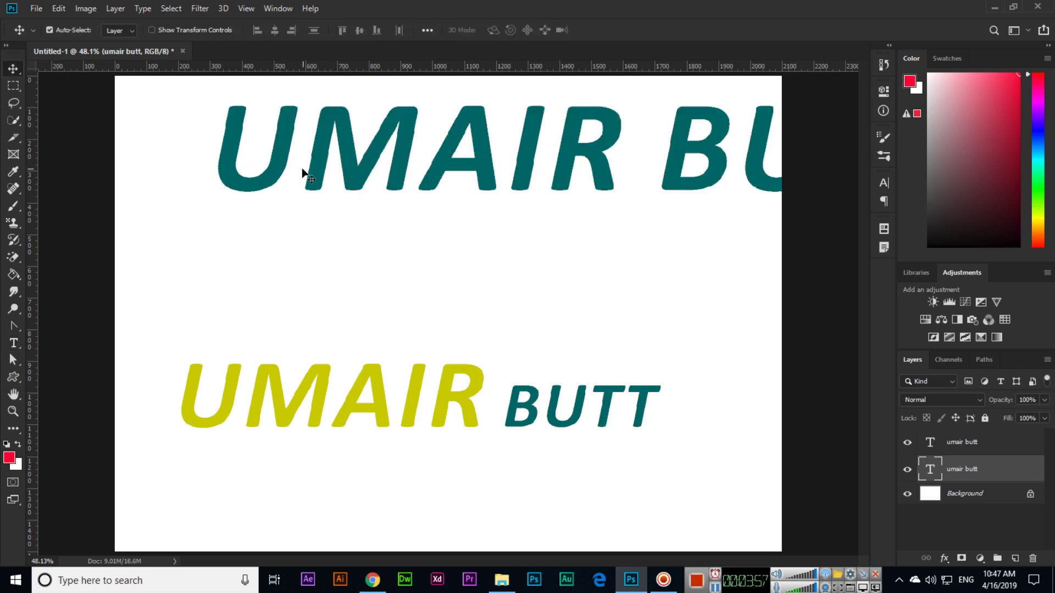
{"action": "left_click_drag", "start_coordinate": [272, 160], "coordinate": [164, 211]}
- Reduce the top line to 84 pt and place the yellow-green line just beneath it
{"action": "key", "text": "t"}
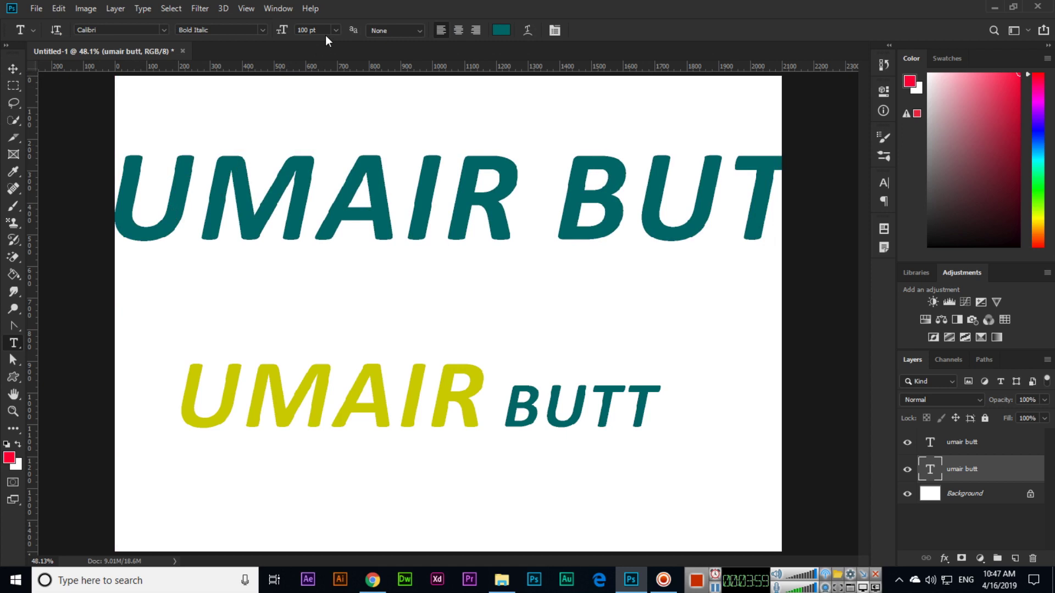
{"action": "left_click", "coordinate": [322, 31]}
{"action": "type", "text": "90"}
{"action": "key", "text": "Return"}
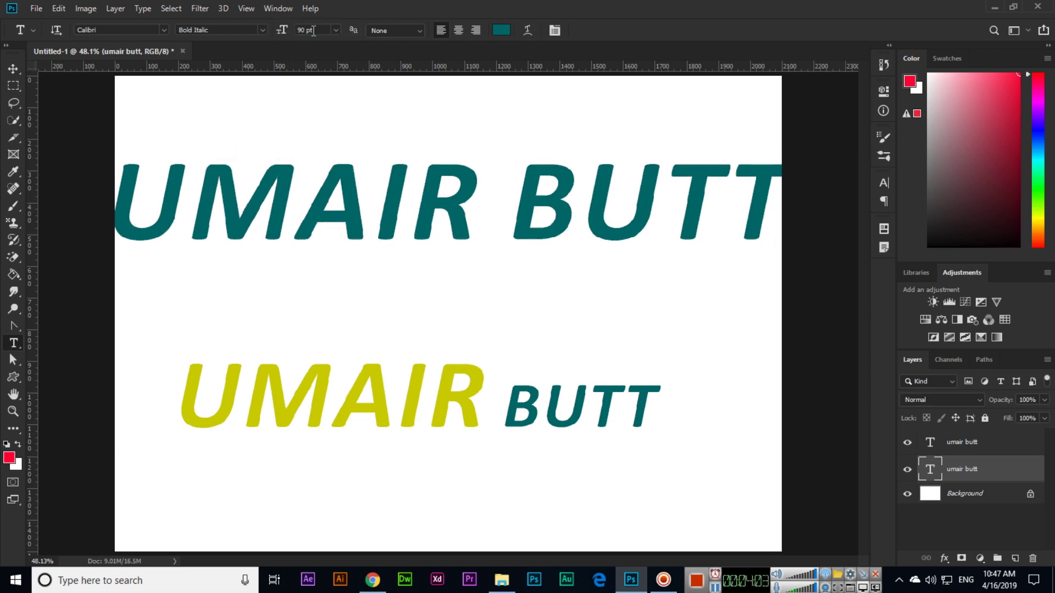
{"action": "type", "text": "85"}
{"action": "key", "text": "Return"}
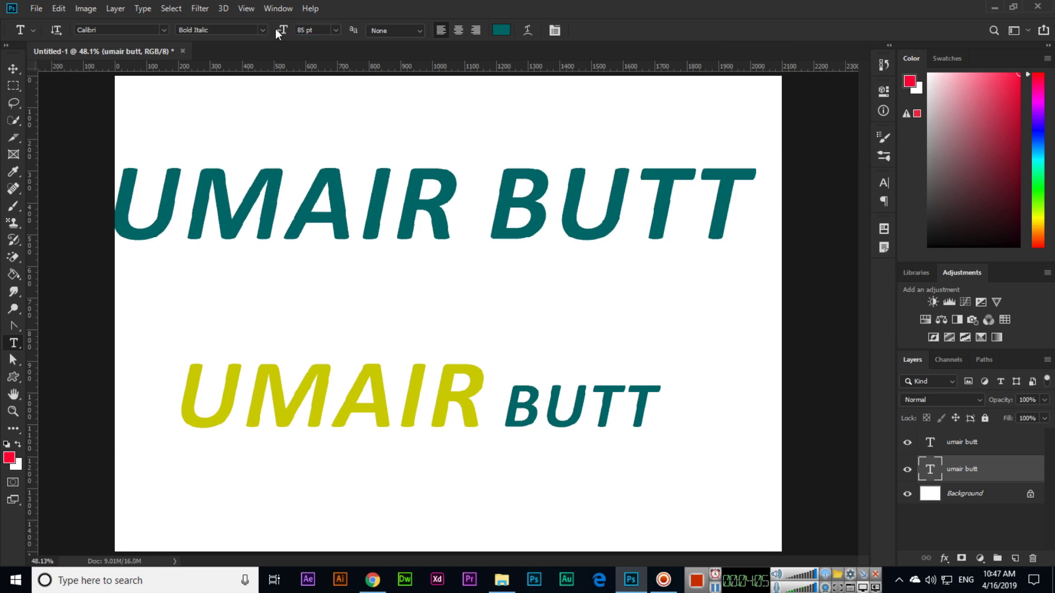
{"action": "left_click_drag", "start_coordinate": [283, 31], "coordinate": [281, 31]}
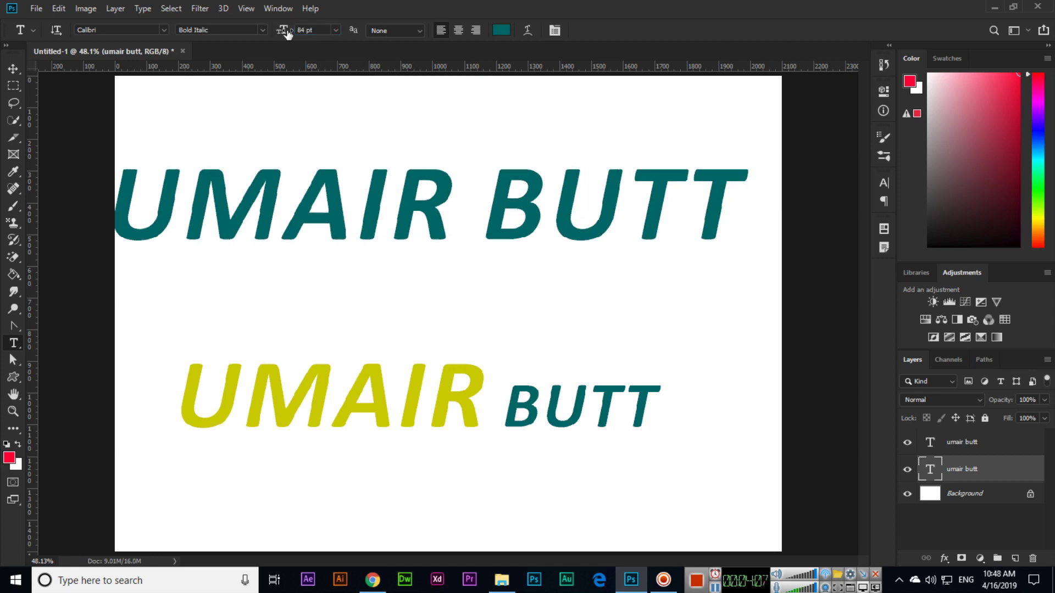
{"action": "left_click", "coordinate": [9, 72]}
{"action": "left_click_drag", "start_coordinate": [336, 218], "coordinate": [354, 163]}
{"action": "left_click_drag", "start_coordinate": [419, 372], "coordinate": [440, 252]}
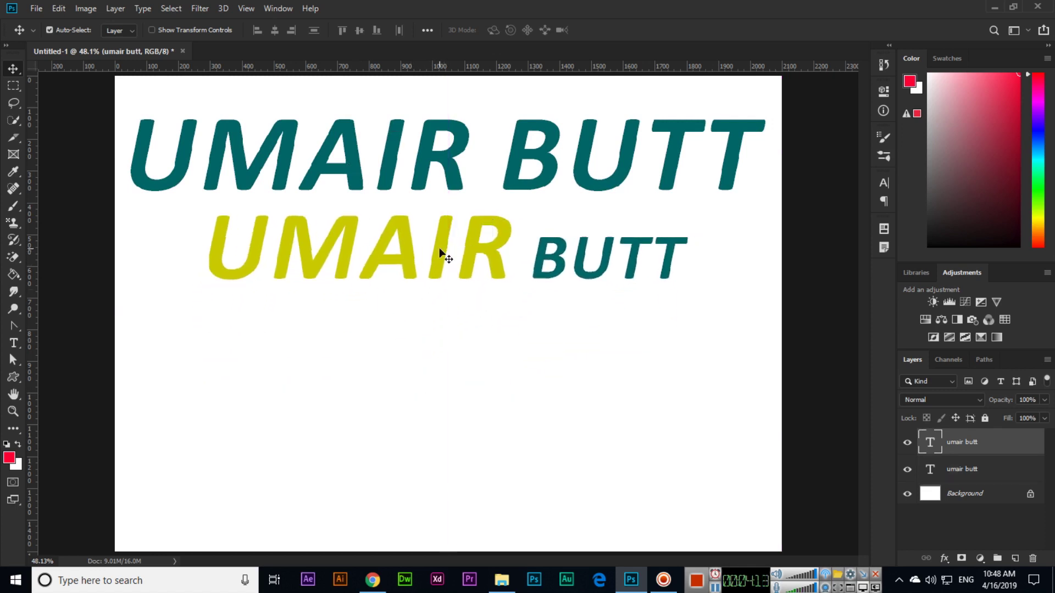